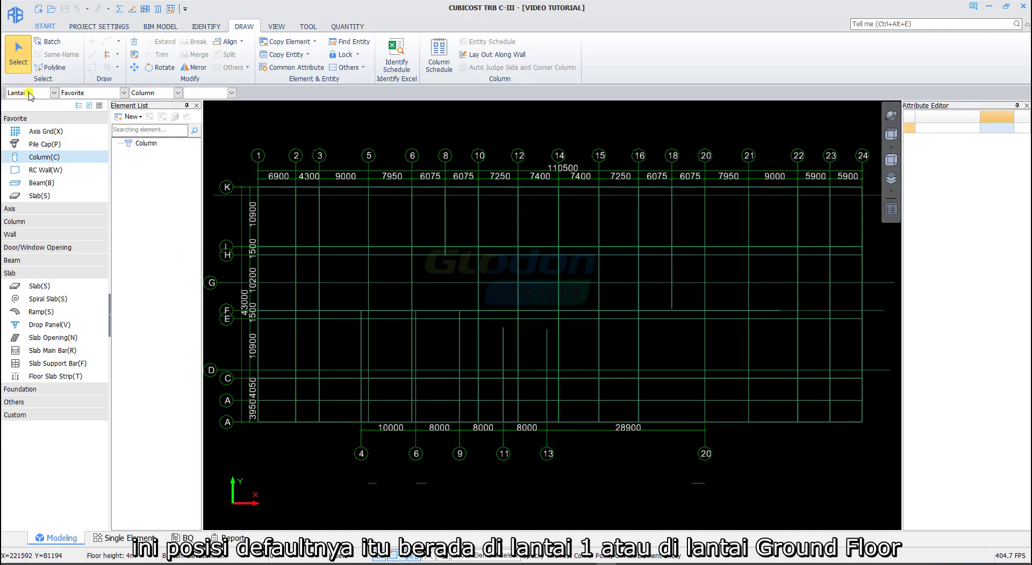
# - Switch to the Basement 1 floor and display the first RAFT drawing under 2010 from the Drawing Manager
pyautogui.click(29, 94)
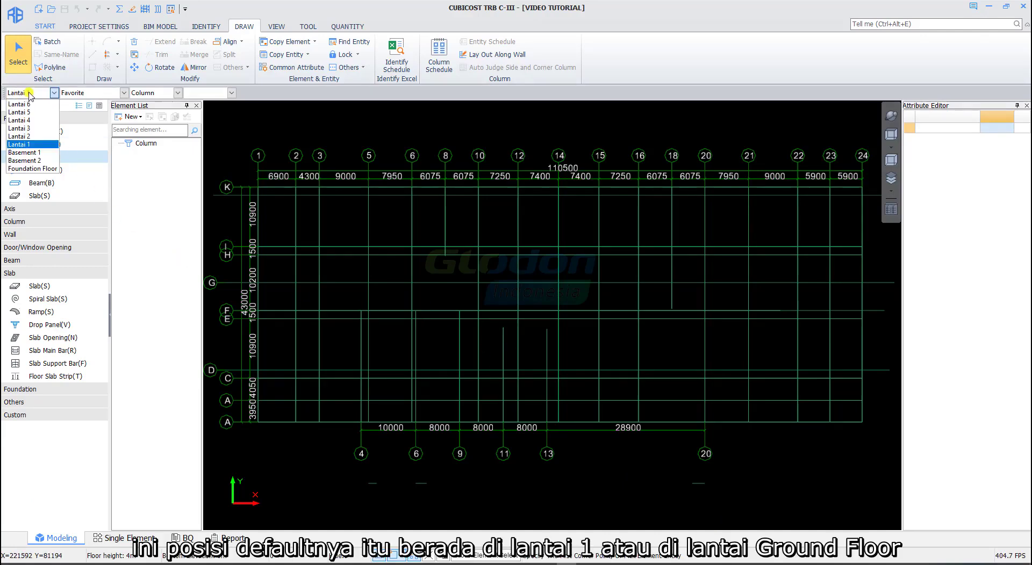
pyautogui.click(25, 153)
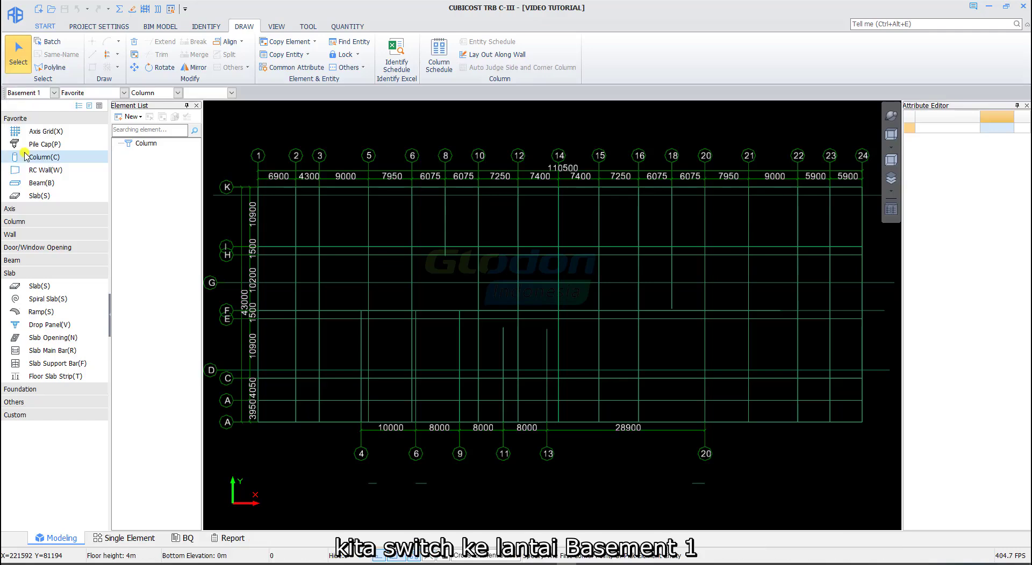
pyautogui.click(206, 27)
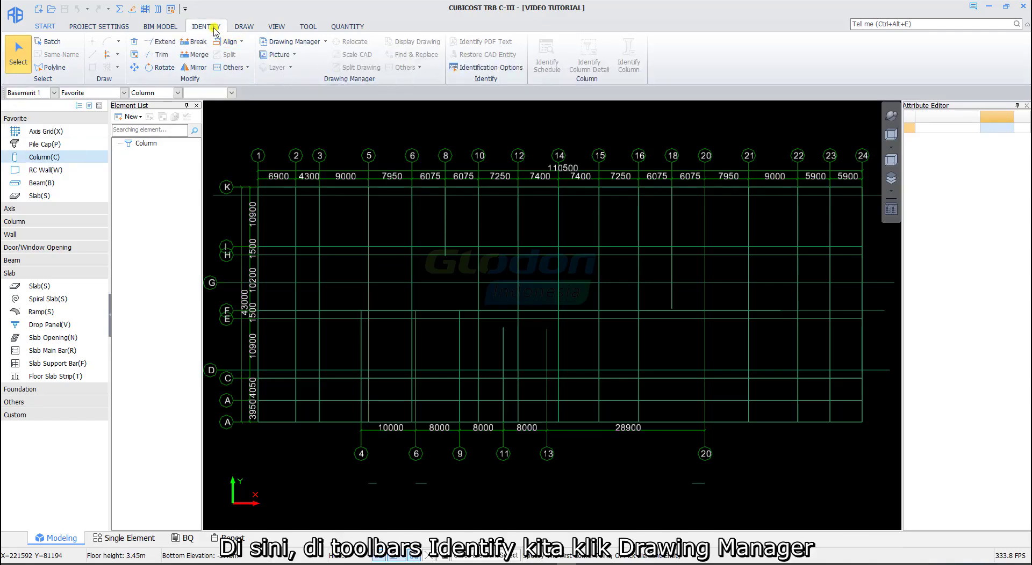
pyautogui.click(291, 43)
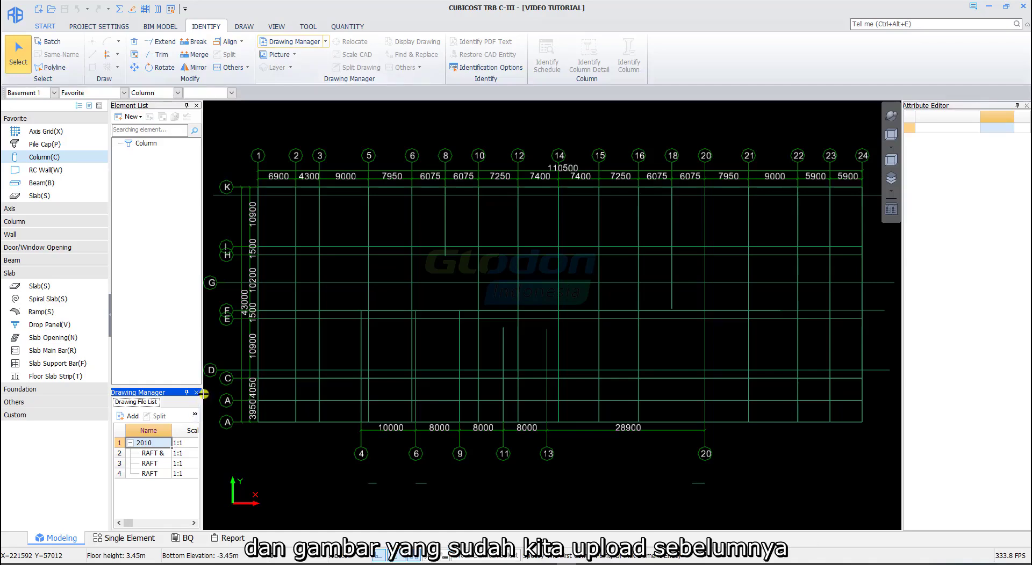
pyautogui.moveTo(202, 380); pyautogui.dragTo(254, 376)
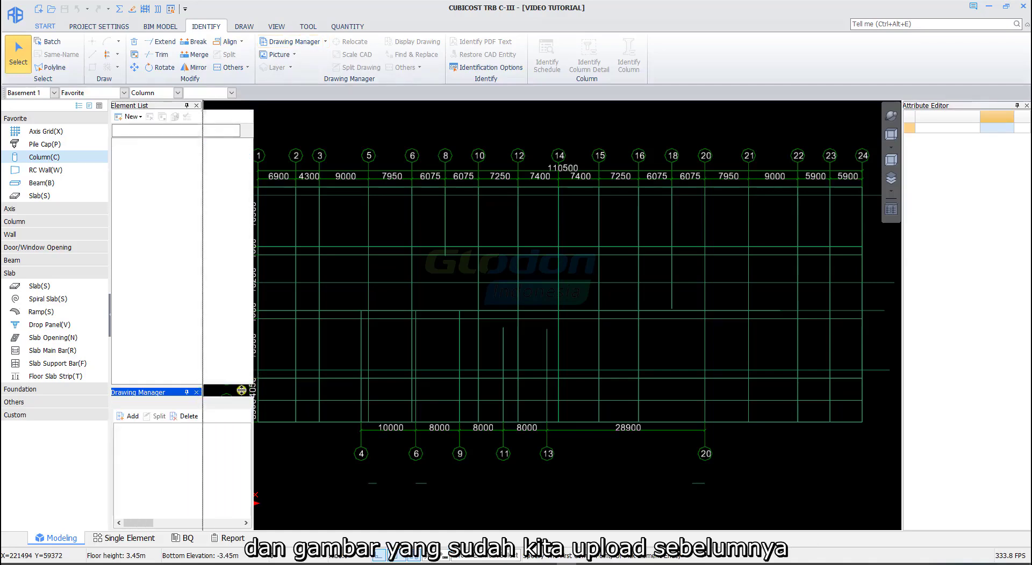
pyautogui.doubleClick(155, 454)
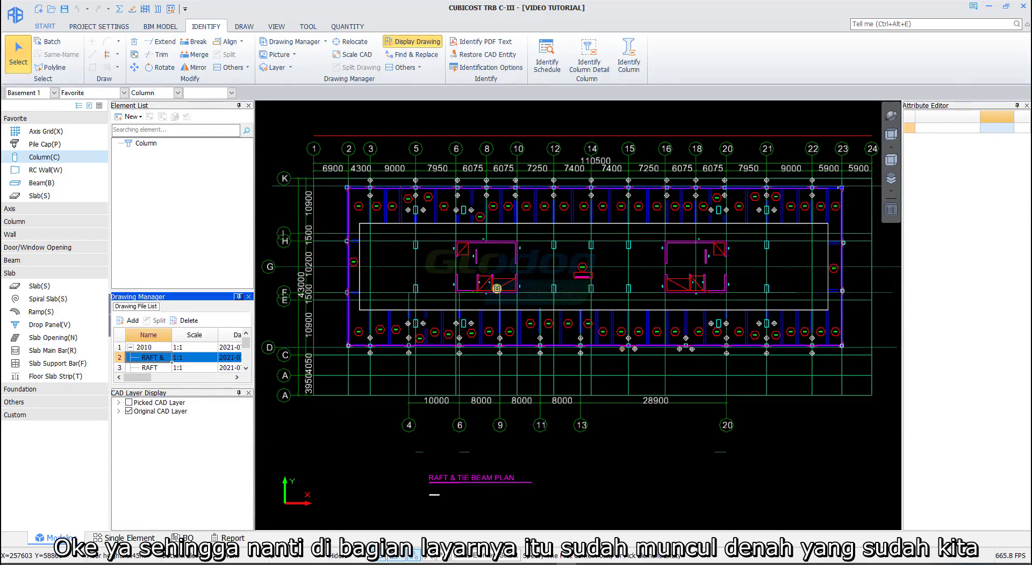
# - Show the modelled pile caps over the raft and tie beam plan
pyautogui.scroll(4, 455, 260)
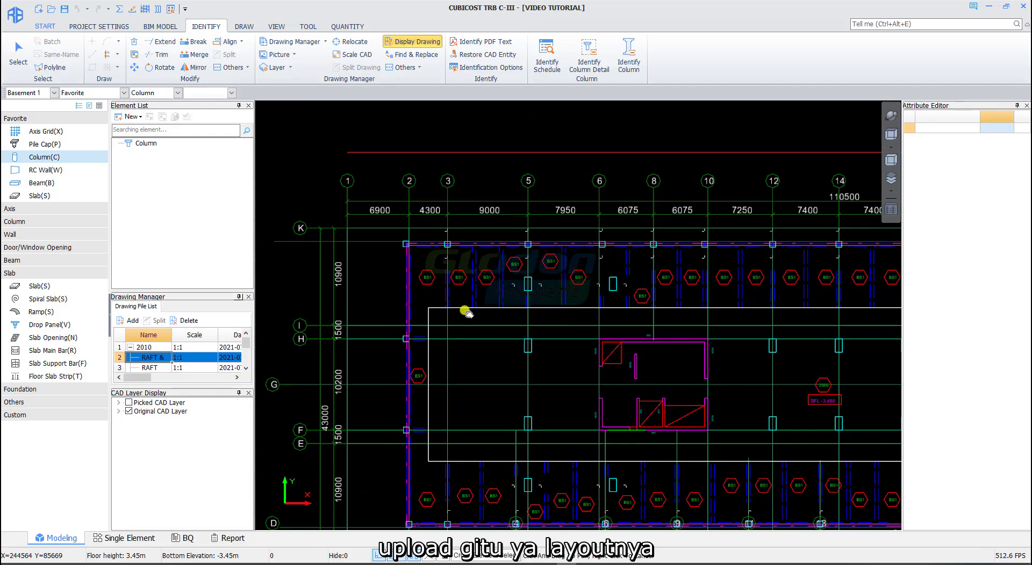
pyautogui.scroll(-2, 457, 306)
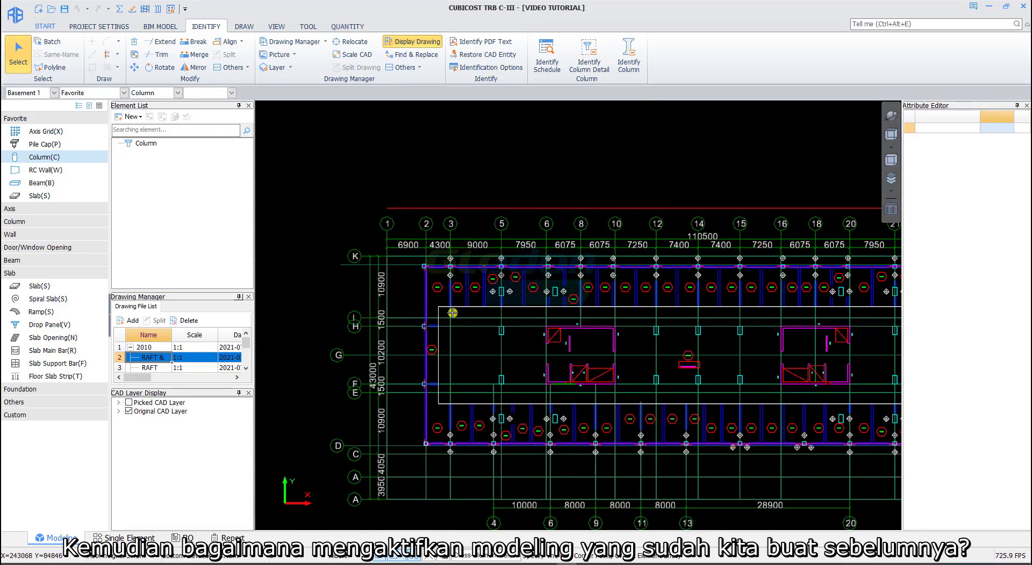
pyautogui.scroll(5, 452, 312)
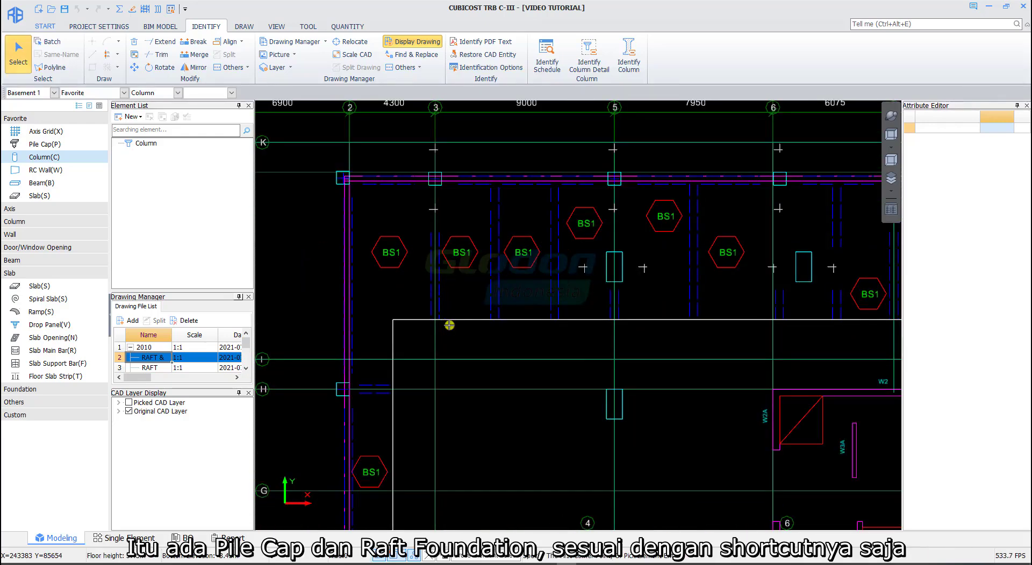
pyautogui.scroll(-1, 448, 322)
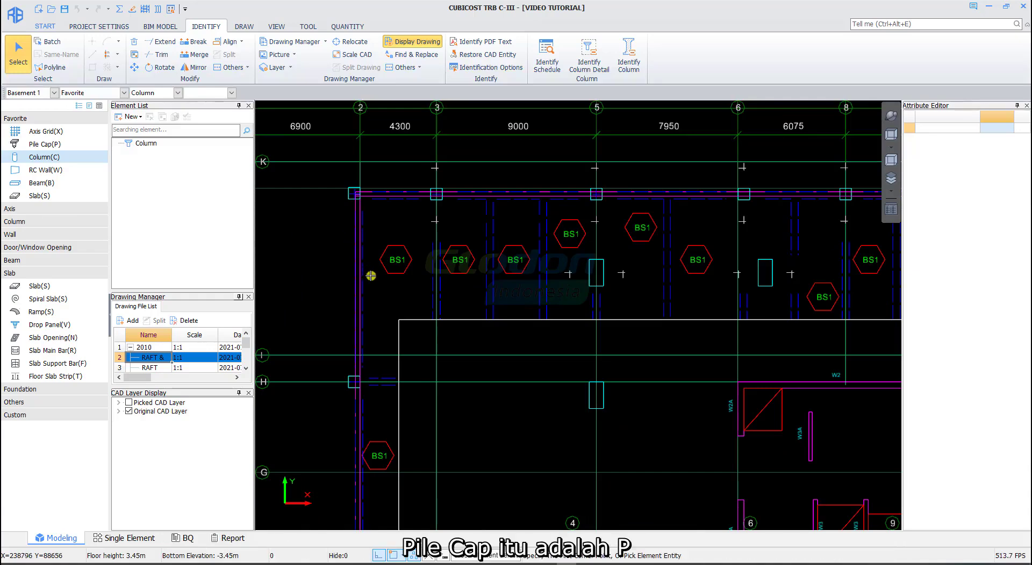
pyautogui.press('p')
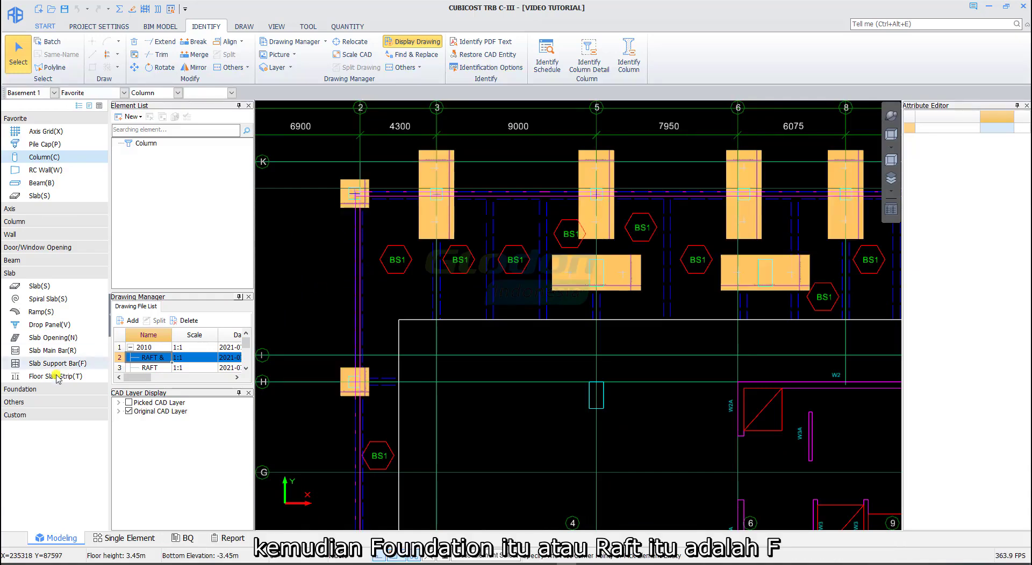
# - Expand the Foundation element category and show the modelled raft foundation in the plan
pyautogui.click(24, 389)
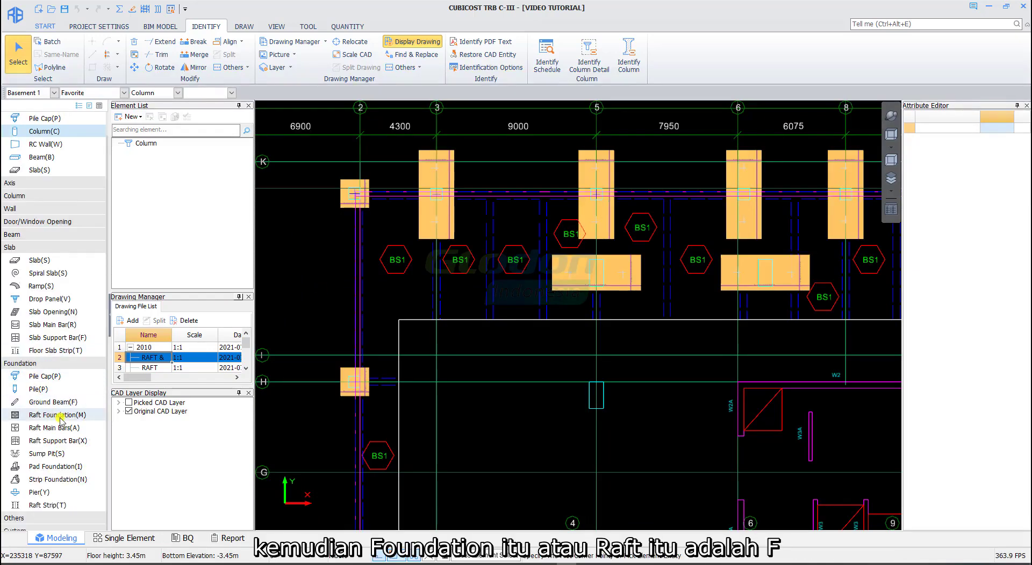
pyautogui.rightClick(430, 345)
pyautogui.click(417, 349)
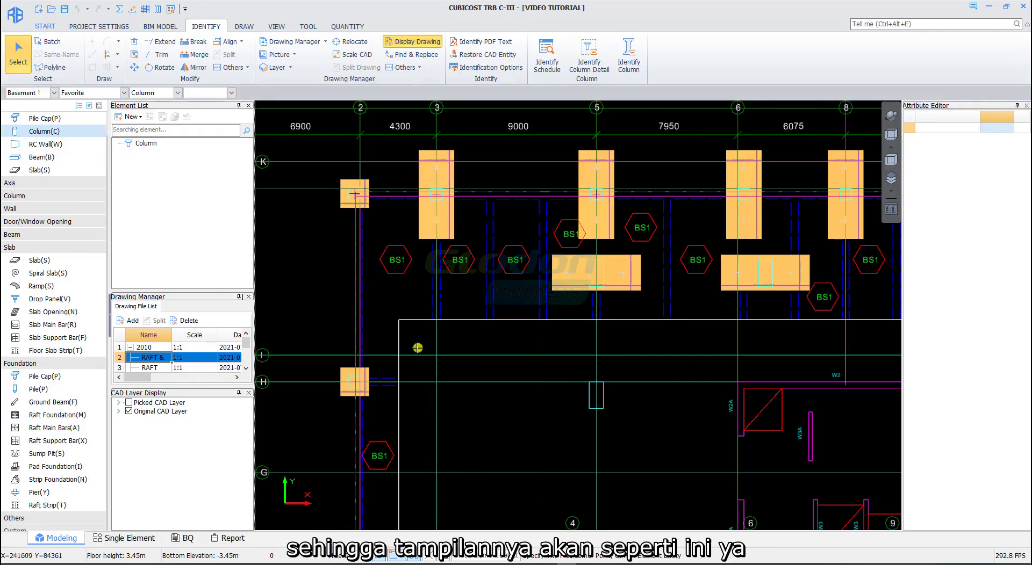
pyautogui.press('m')
pyautogui.scroll(-6, 425, 311)
pyautogui.moveTo(430, 330); pyautogui.dragTo(378, 267, button='middle')
pyautogui.scroll(8, 378, 266)
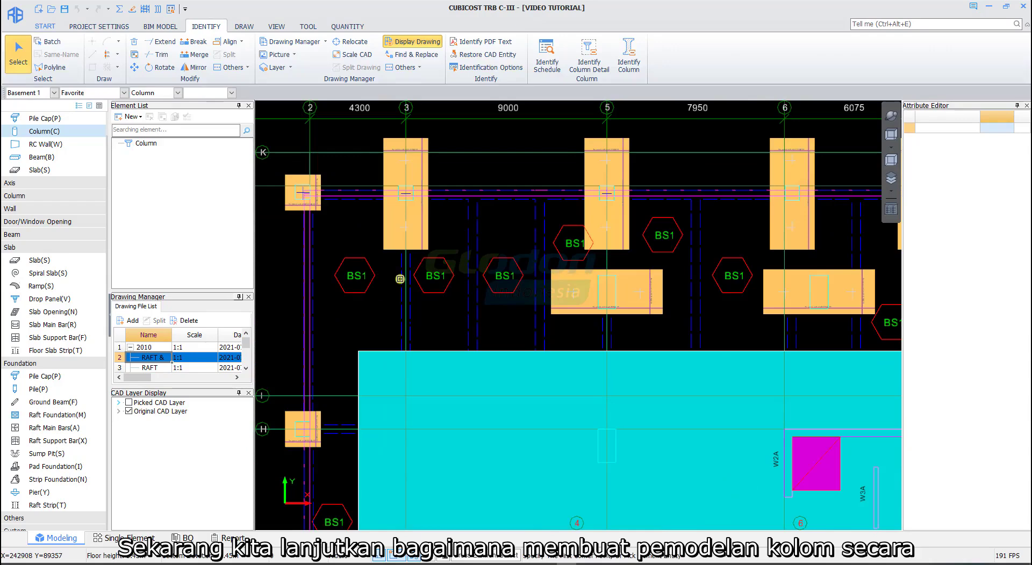
pyautogui.moveTo(400, 280); pyautogui.dragTo(452, 280, button='middle')
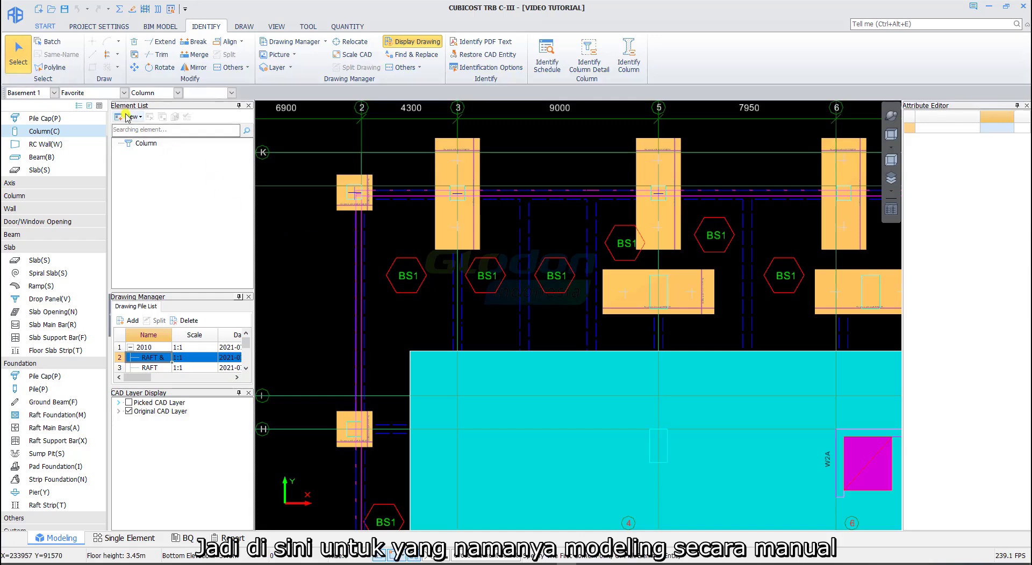
# - Try out a new irregular column with a closed eight-sided outline, 800 mm wide and 1000 mm high, and discard it
pyautogui.click(245, 28)
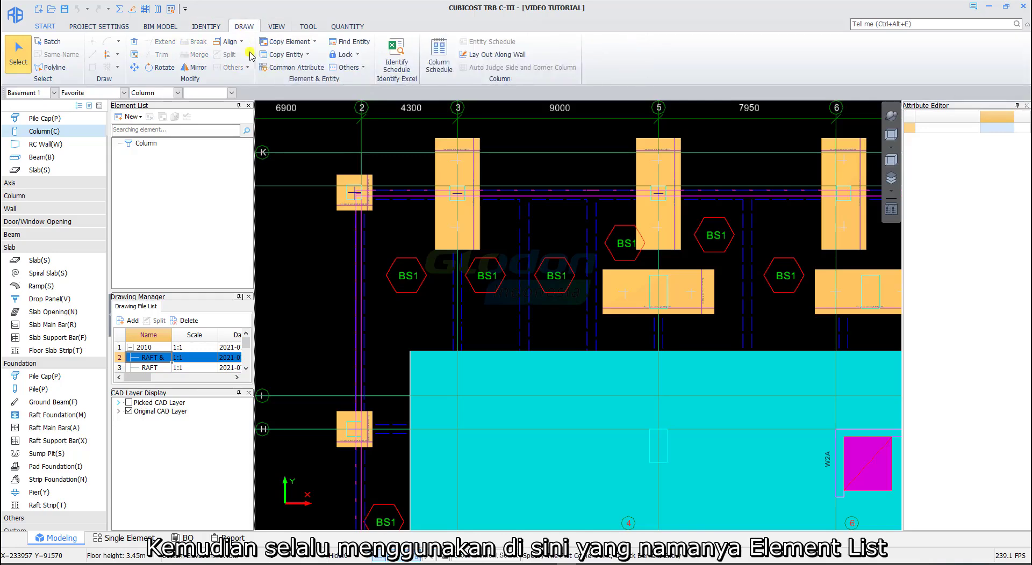
pyautogui.click(132, 117)
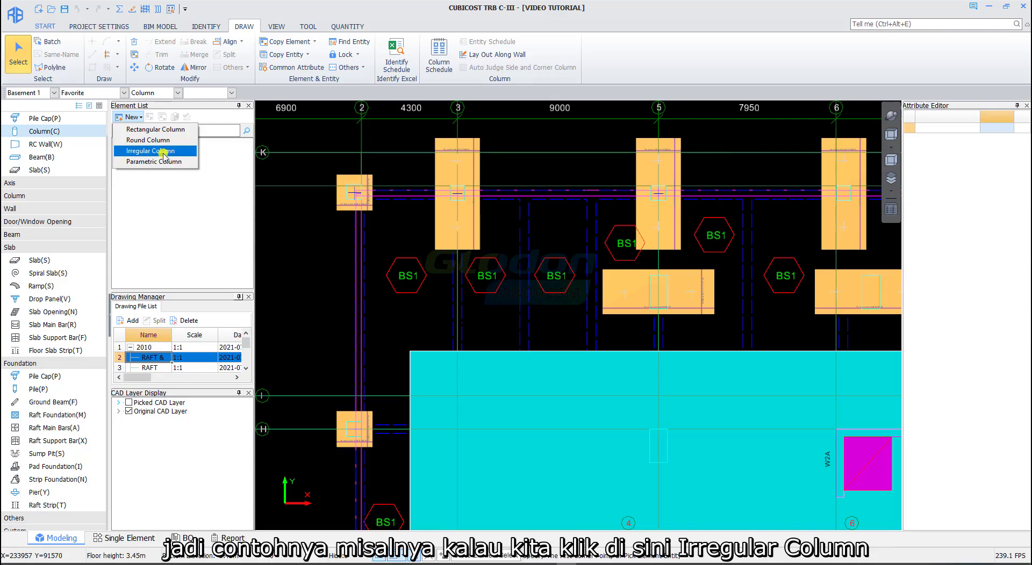
pyautogui.click(164, 155)
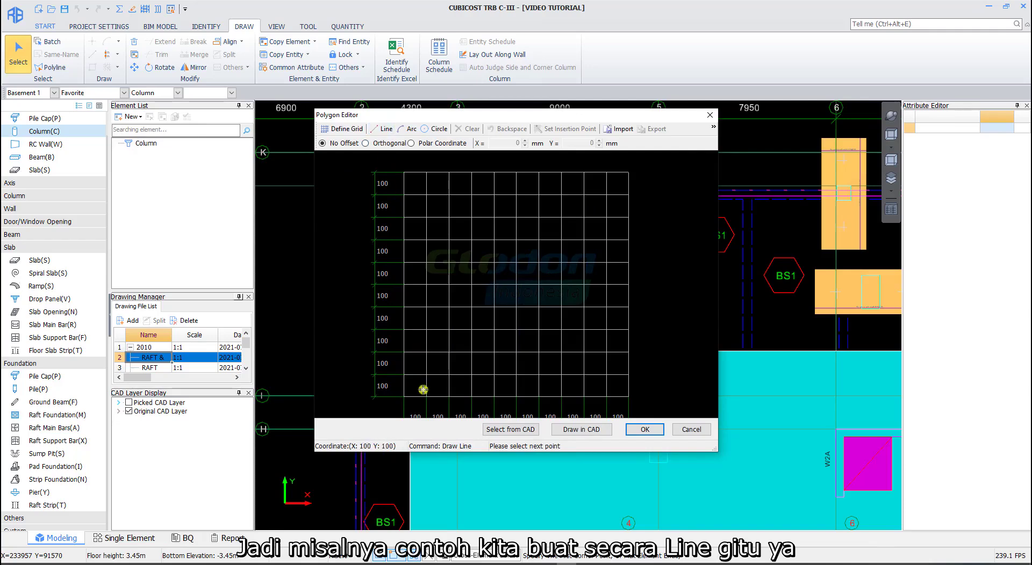
pyautogui.click(425, 397)
pyautogui.click(404, 375)
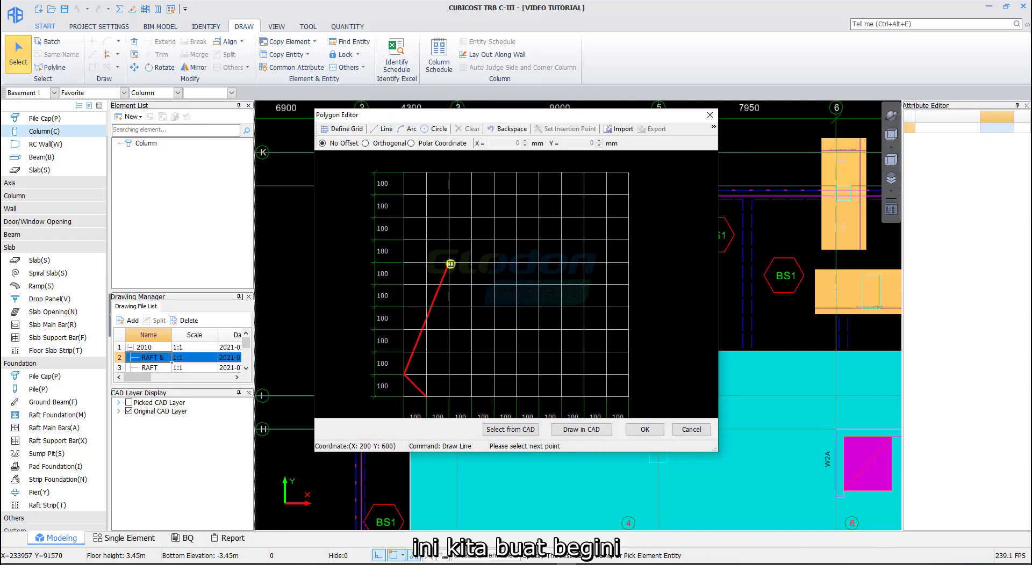
pyautogui.click(449, 263)
pyautogui.click(404, 217)
pyautogui.click(448, 173)
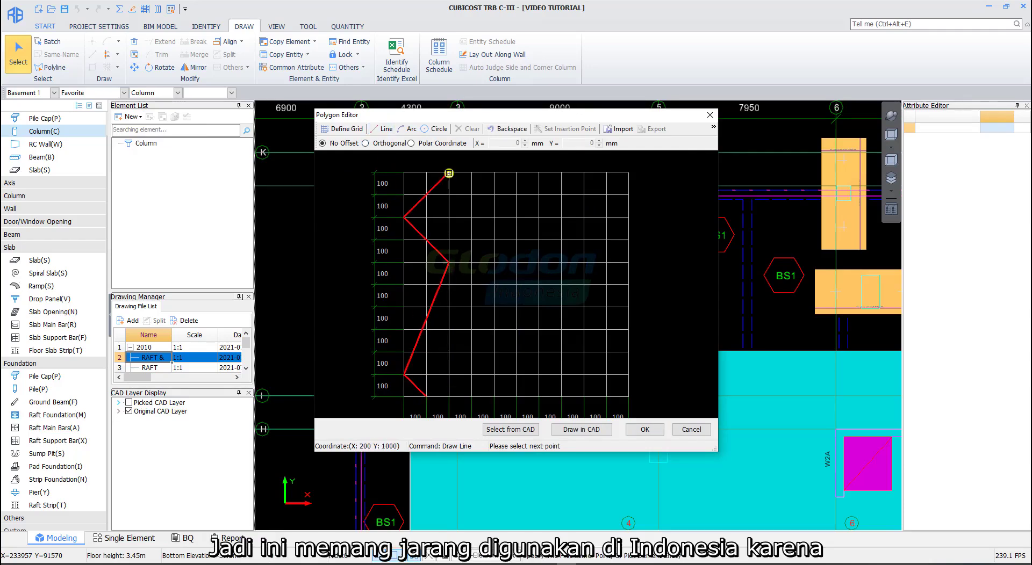
pyautogui.click(583, 173)
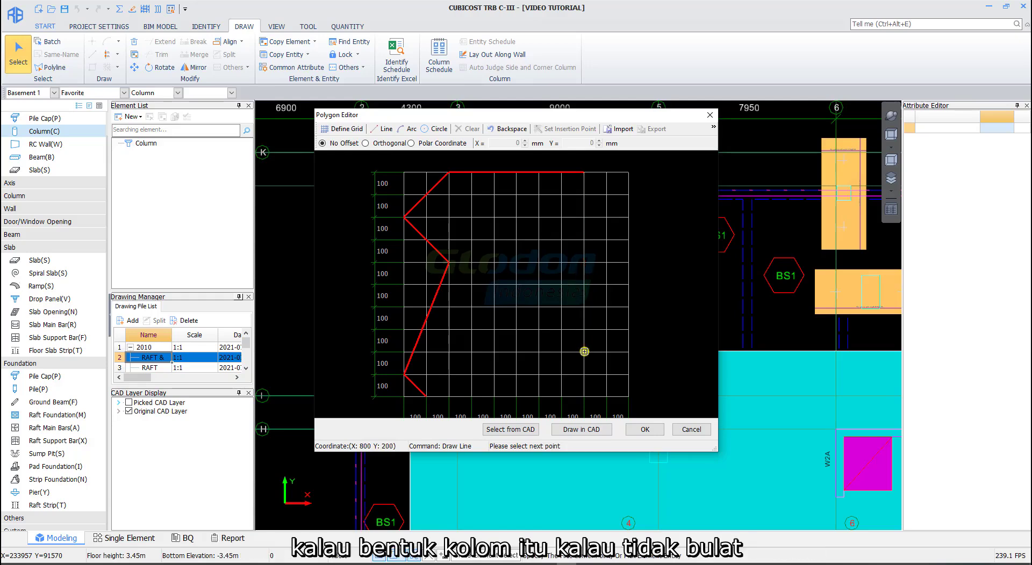
pyautogui.click(583, 353)
pyautogui.click(517, 398)
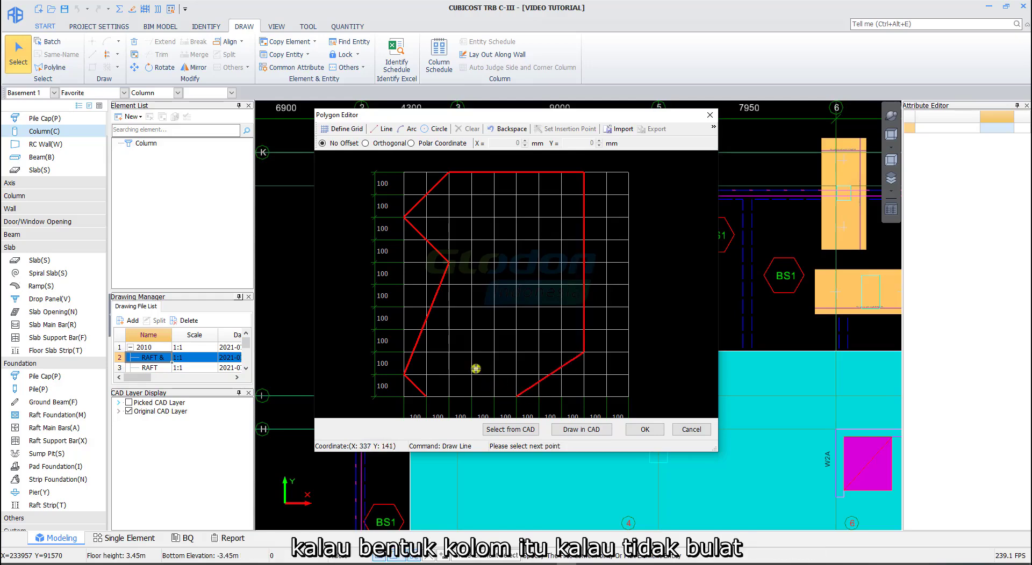
pyautogui.click(426, 397)
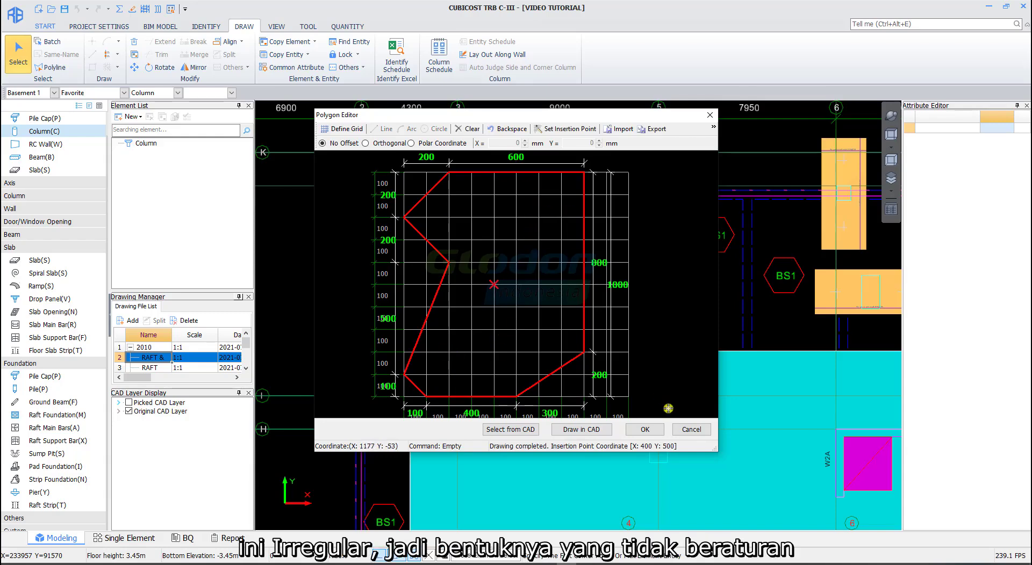
pyautogui.click(691, 429)
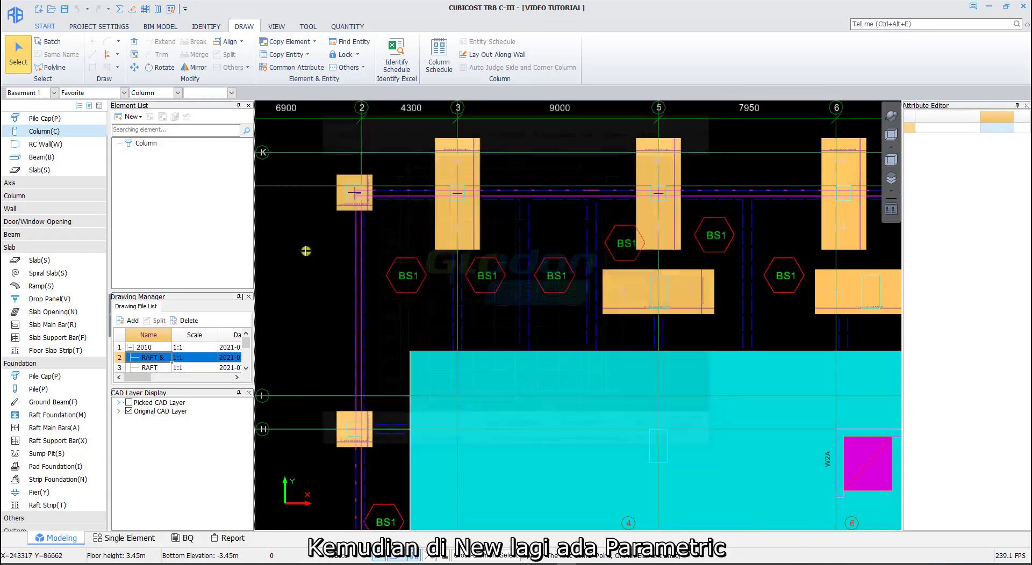
# - Browse the Z-shaped and Wall Column sections available for a parametric column without creating one
pyautogui.click(133, 117)
pyautogui.click(159, 171)
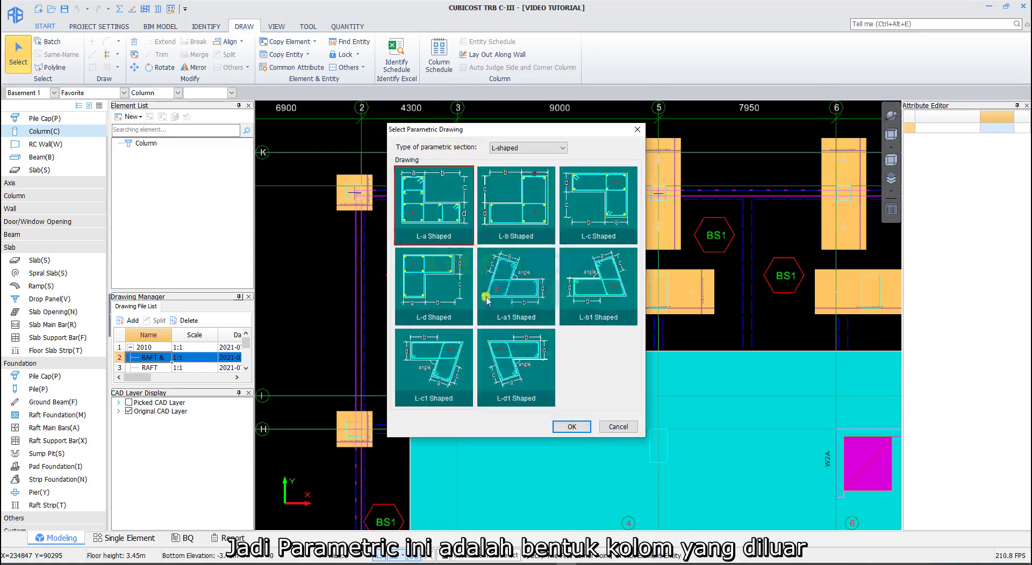
pyautogui.click(539, 151)
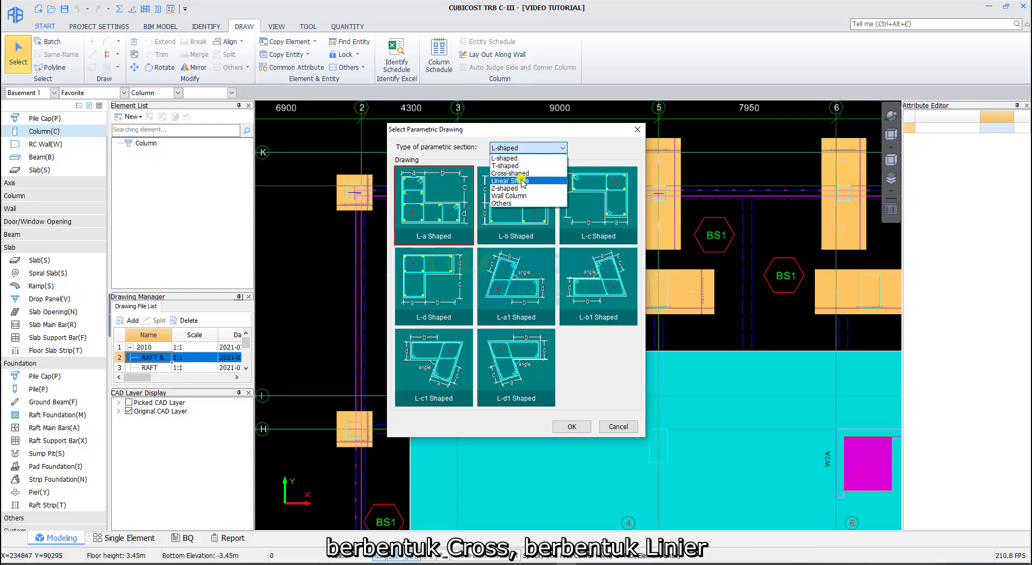
pyautogui.click(505, 188)
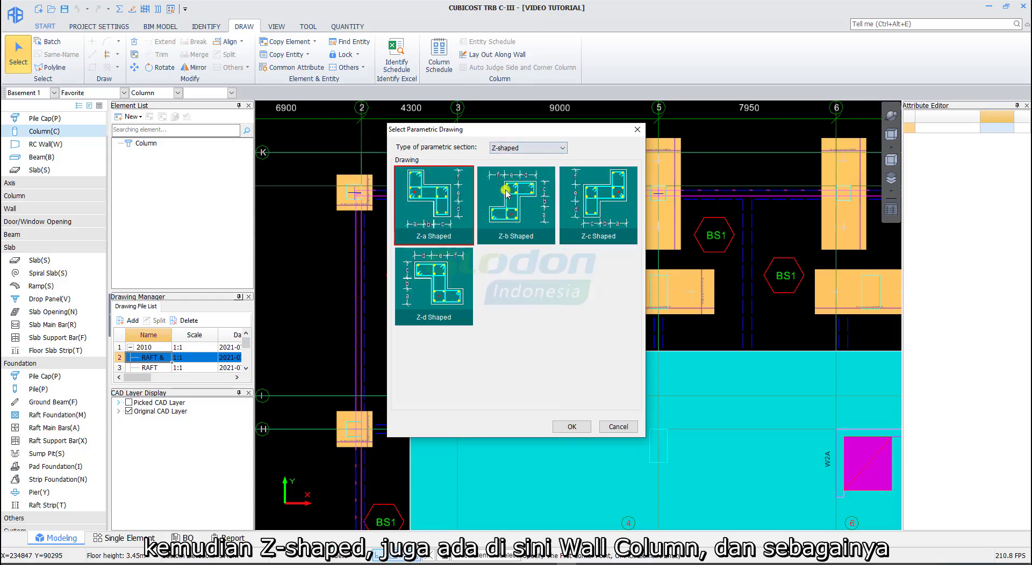
pyautogui.click(528, 153)
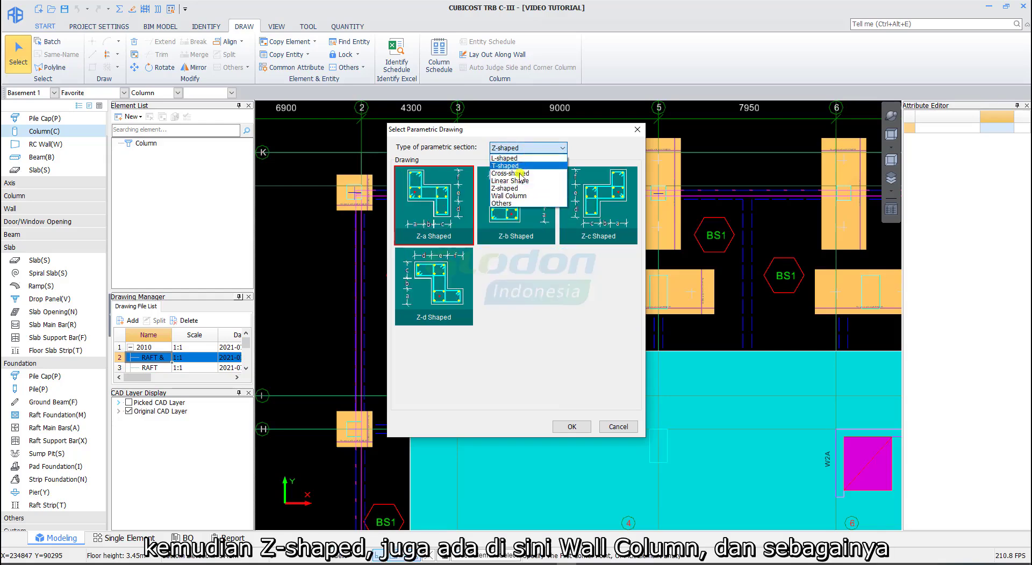
pyautogui.click(516, 196)
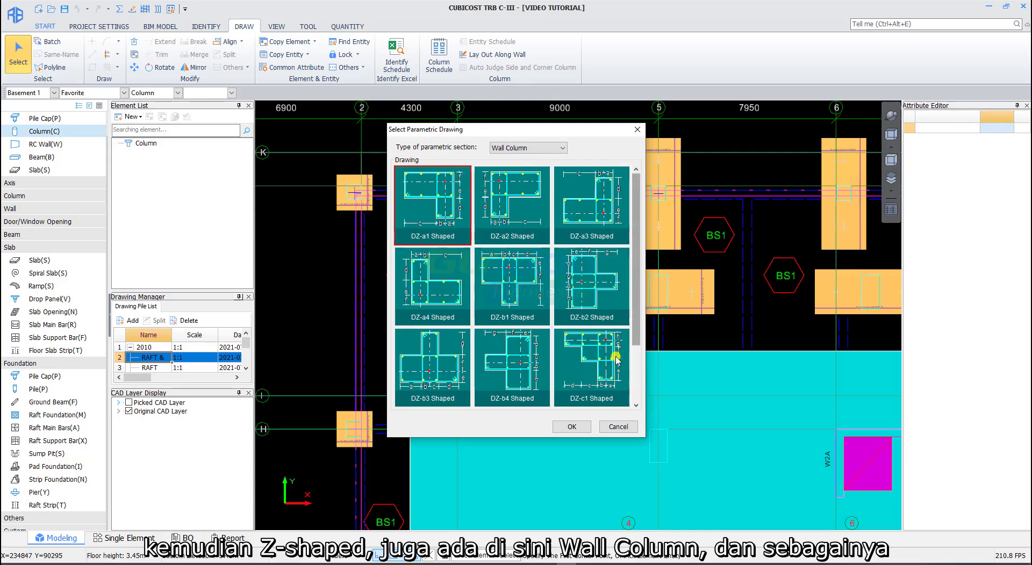
pyautogui.click(619, 427)
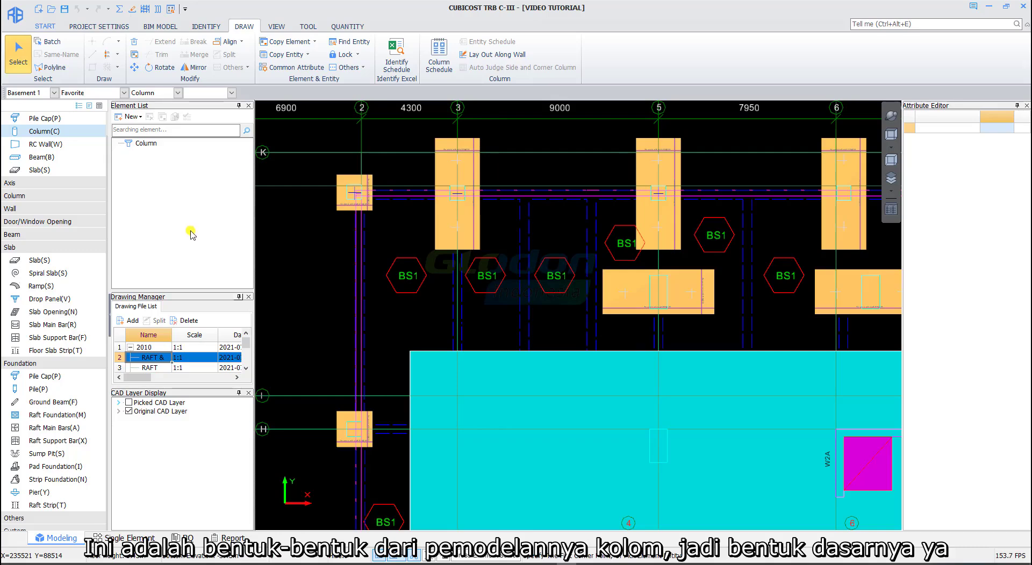
# - Create a new rectangular column element in the element list
pyautogui.click(127, 118)
pyautogui.click(133, 131)
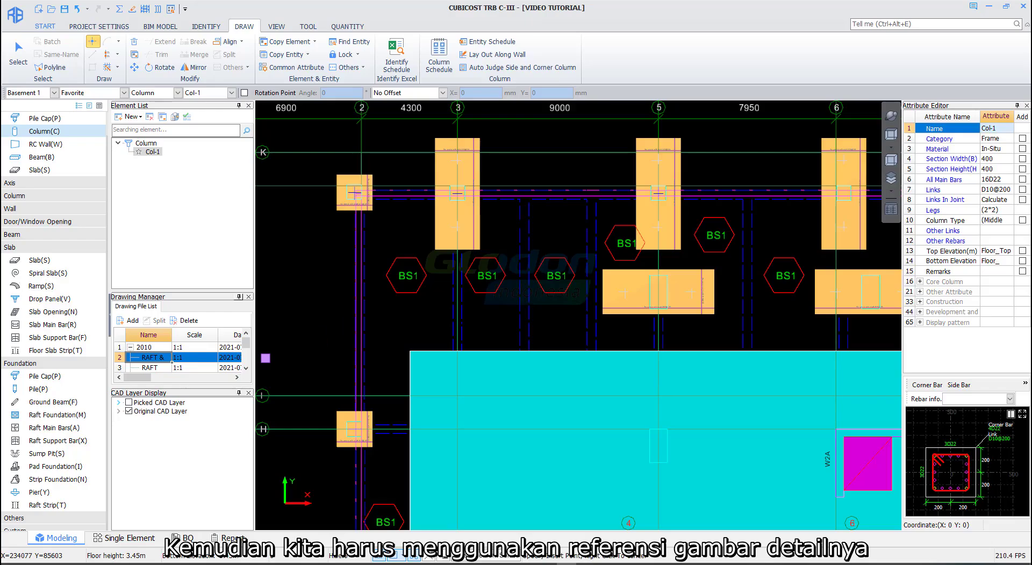
# - Switch to AutoCAD and examine the Basement 4 - 1 column details in the Beam & Column Schedule
pyautogui.hotkey('alt', 'Tab')
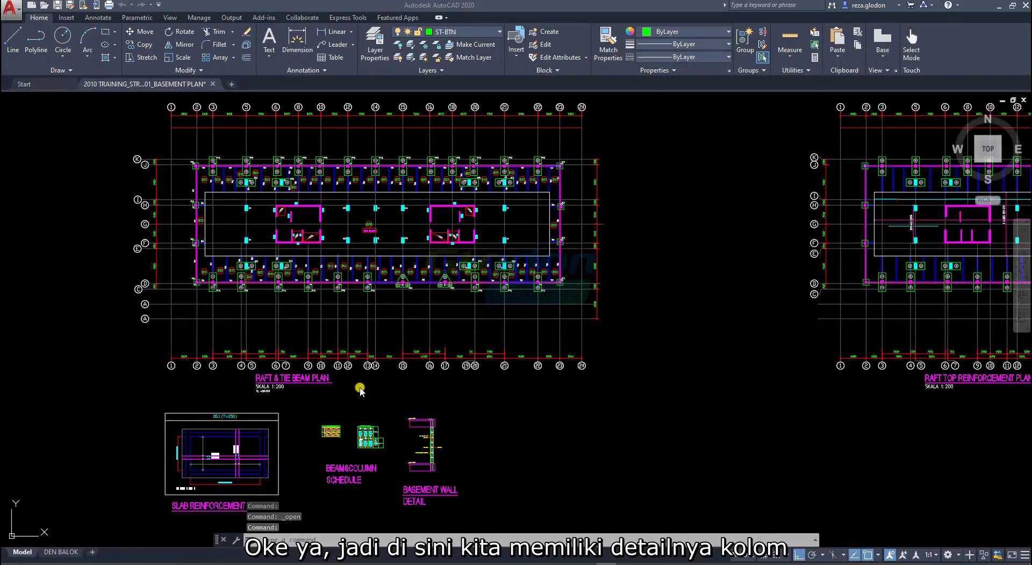
pyautogui.scroll(4, 370, 434)
pyautogui.scroll(8, 370, 433)
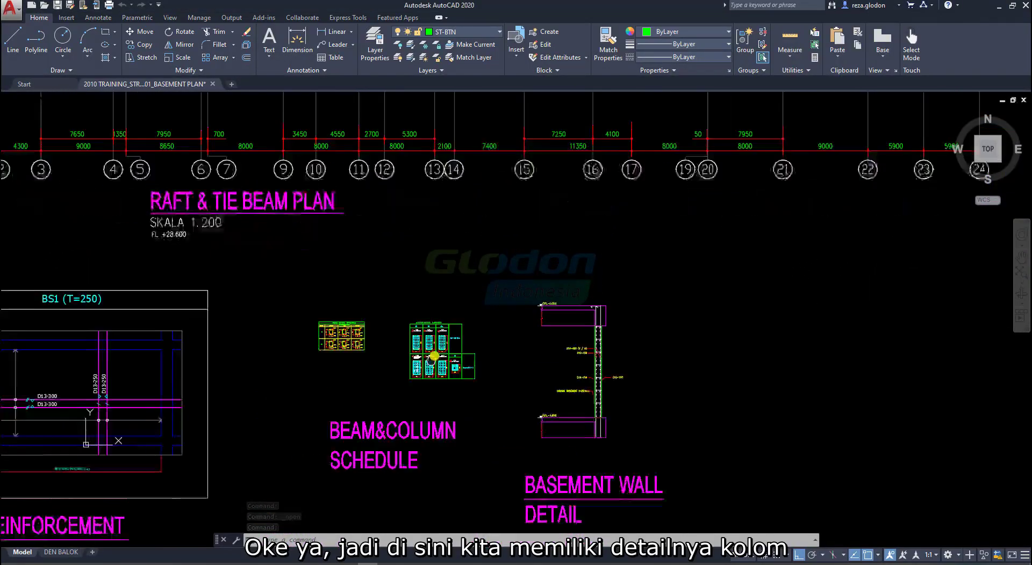
pyautogui.scroll(-2, 498, 341)
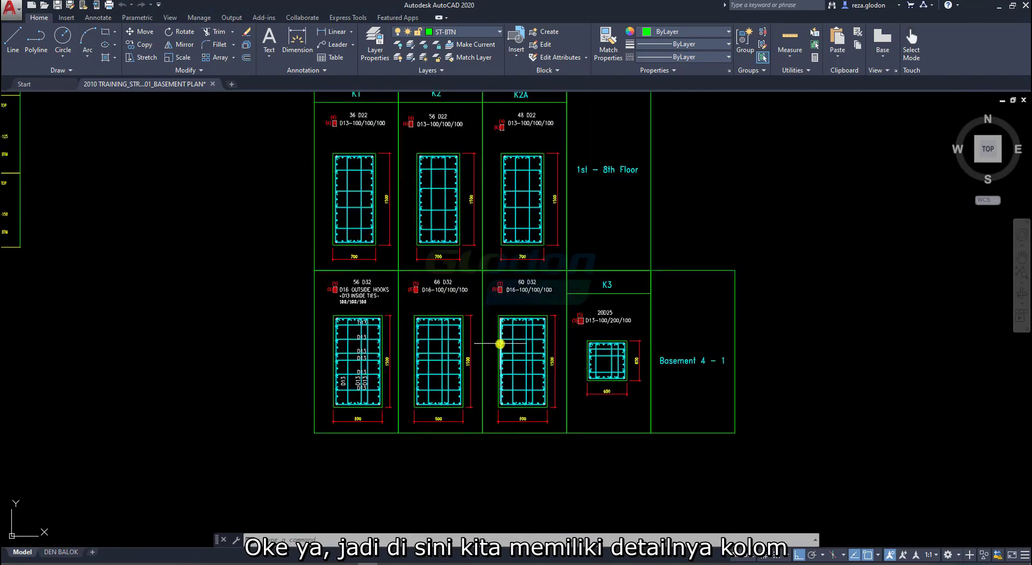
pyautogui.scroll(4, 515, 348)
pyautogui.moveTo(515, 348); pyautogui.dragTo(491, 348, button='middle')
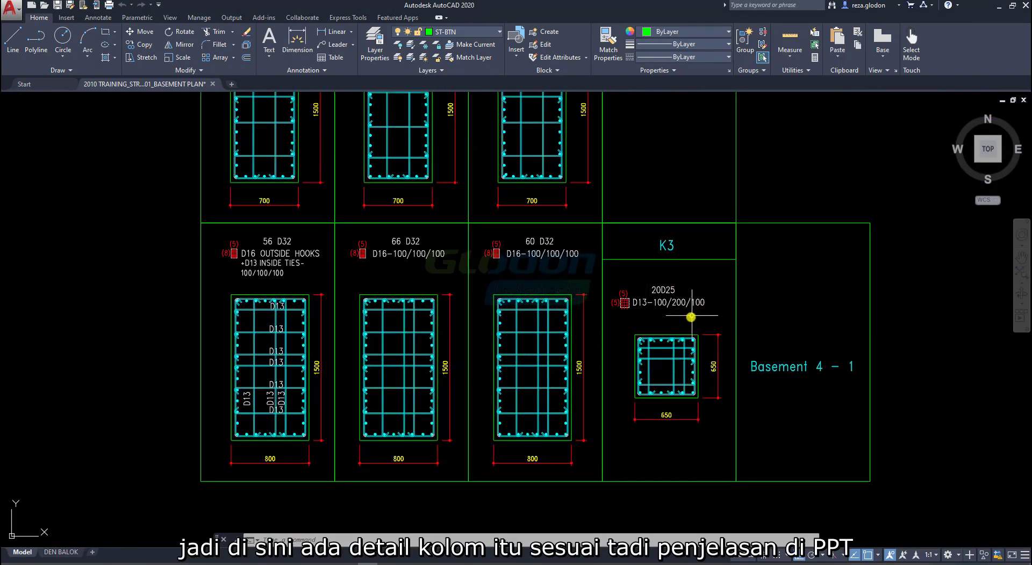
# - Examine the K3 column's section dimensions, main bars, links and legs in the Basement 4 - 1 row of the column schedule
pyautogui.scroll(2, 688, 312)
pyautogui.moveTo(622, 307); pyautogui.dragTo(568, 294, button='middle')
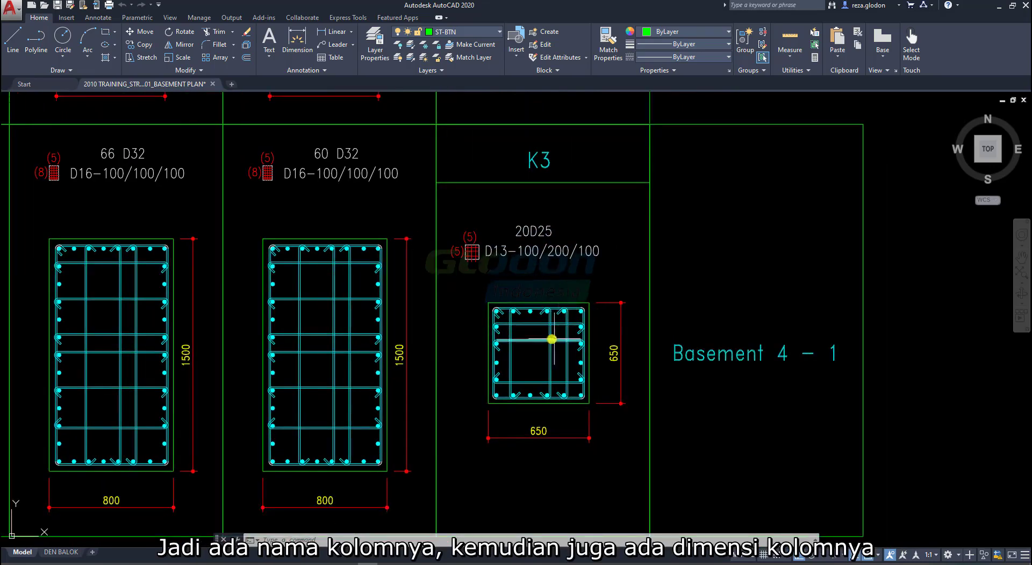
pyautogui.moveTo(557, 339)
pyautogui.mouseDown(button='middle')
pyautogui.moveTo(565, 319)
pyautogui.moveTo(571, 338)
pyautogui.mouseUp(button='middle')
pyautogui.scroll(6, 571, 338)
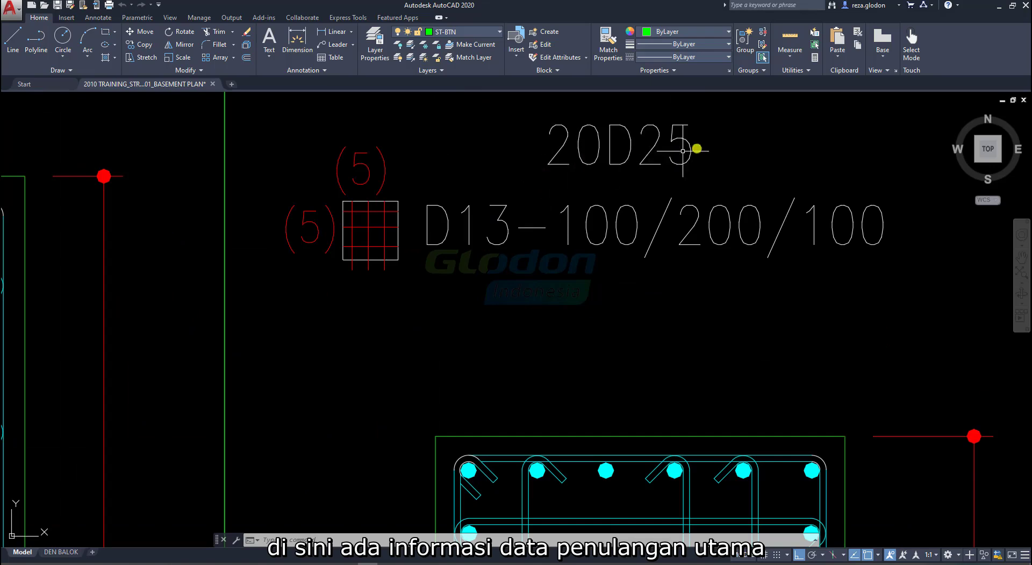
pyautogui.scroll(-4, 556, 269)
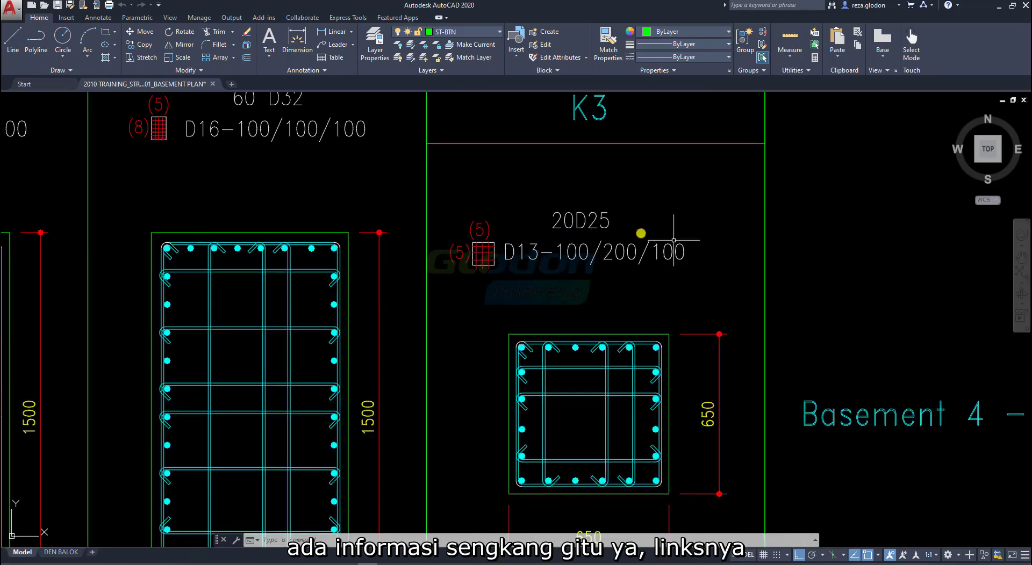
pyautogui.moveTo(547, 317); pyautogui.dragTo(553, 250, button='middle')
pyautogui.scroll(2, 561, 291)
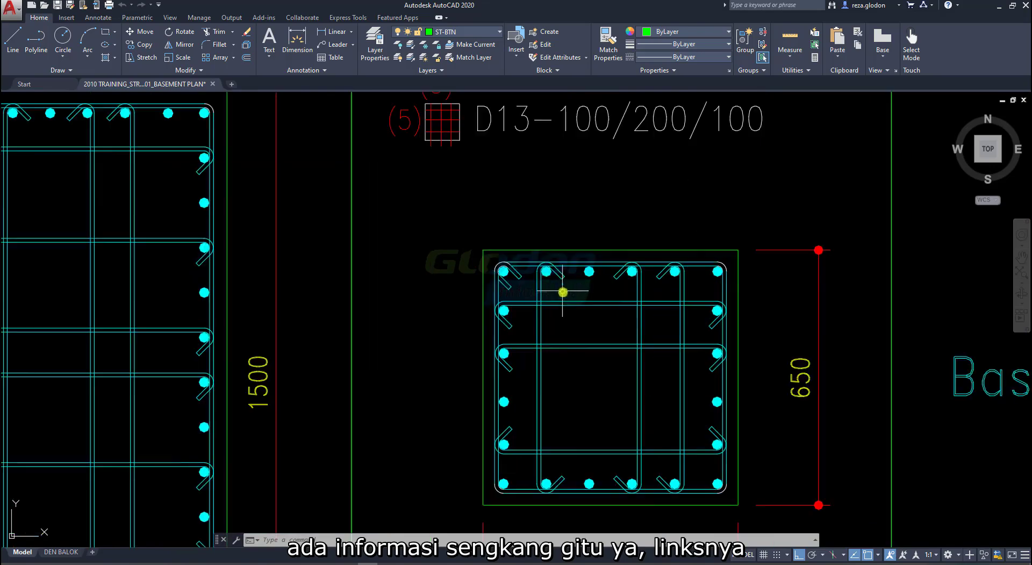
pyautogui.click(578, 326)
pyautogui.click(552, 354)
pyautogui.scroll(-3, 535, 347)
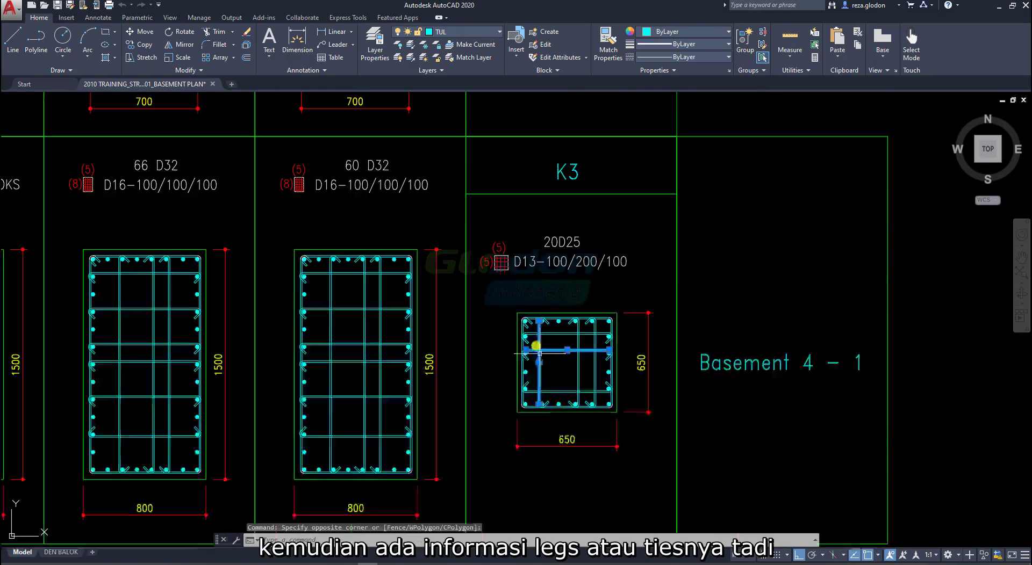
pyautogui.scroll(1, 447, 341)
pyautogui.moveTo(447, 341); pyautogui.dragTo(518, 334, button='middle')
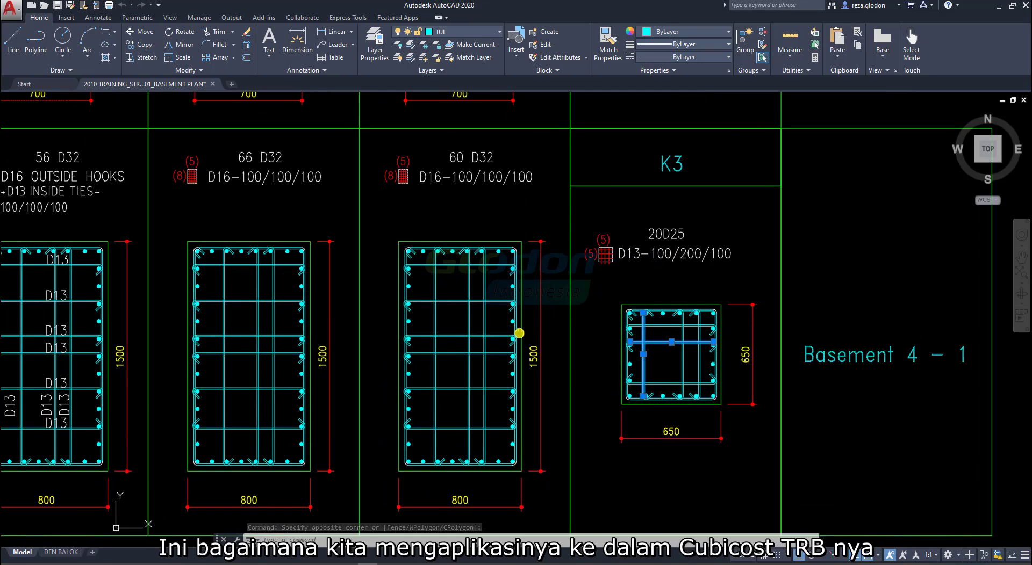
# - Find the first column name in the schedule, switch to Cubicost TRB and rename the new rectangular column K1
pyautogui.scroll(-3, 517, 334)
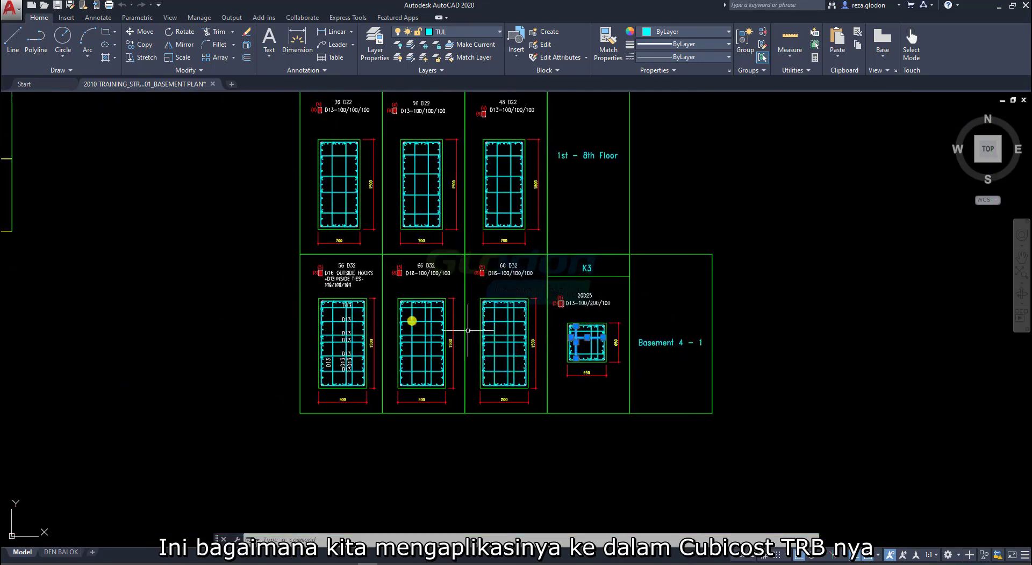
pyautogui.scroll(2, 398, 293)
pyautogui.moveTo(389, 273)
pyautogui.mouseDown(button='middle')
pyautogui.moveTo(401, 288)
pyautogui.moveTo(401, 369)
pyautogui.moveTo(349, 344)
pyautogui.mouseUp(button='middle')
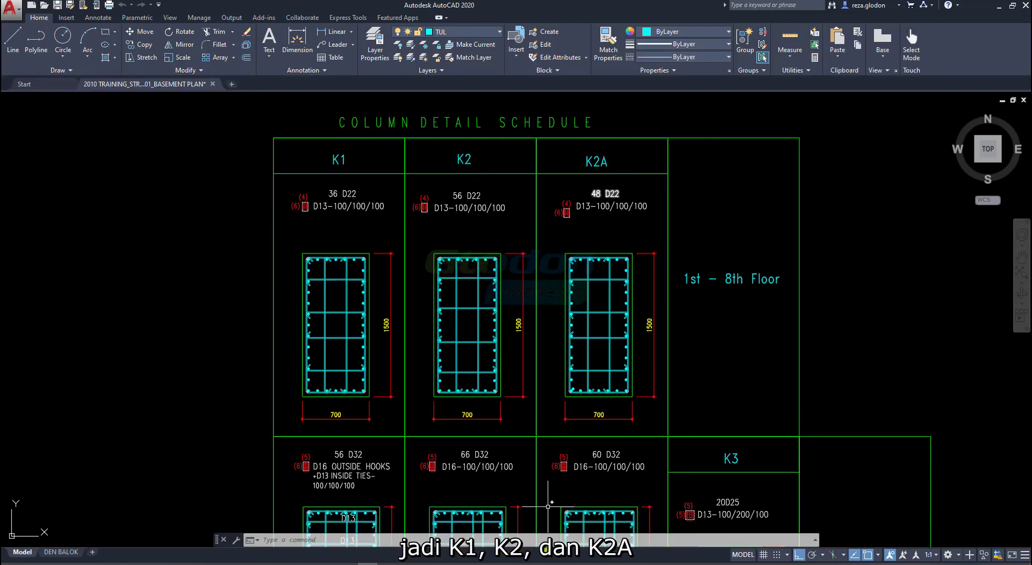
pyautogui.click(555, 564)
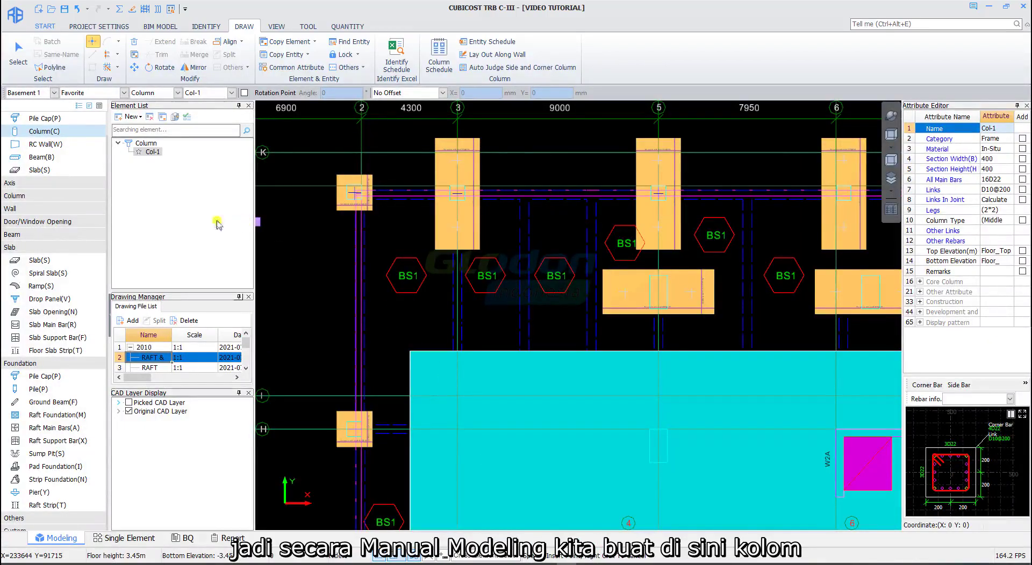
pyautogui.click(990, 128)
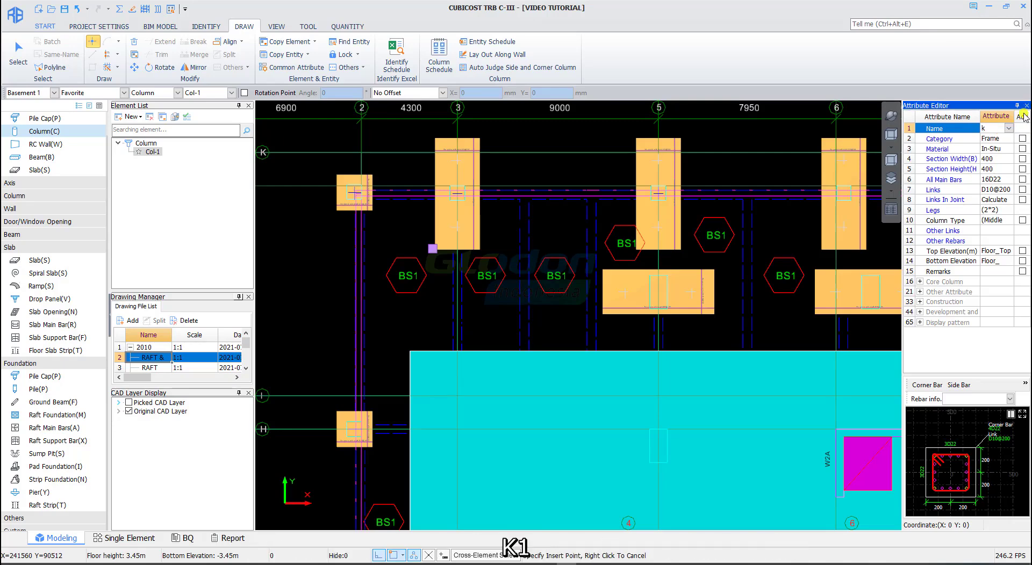
pyautogui.press('Return')
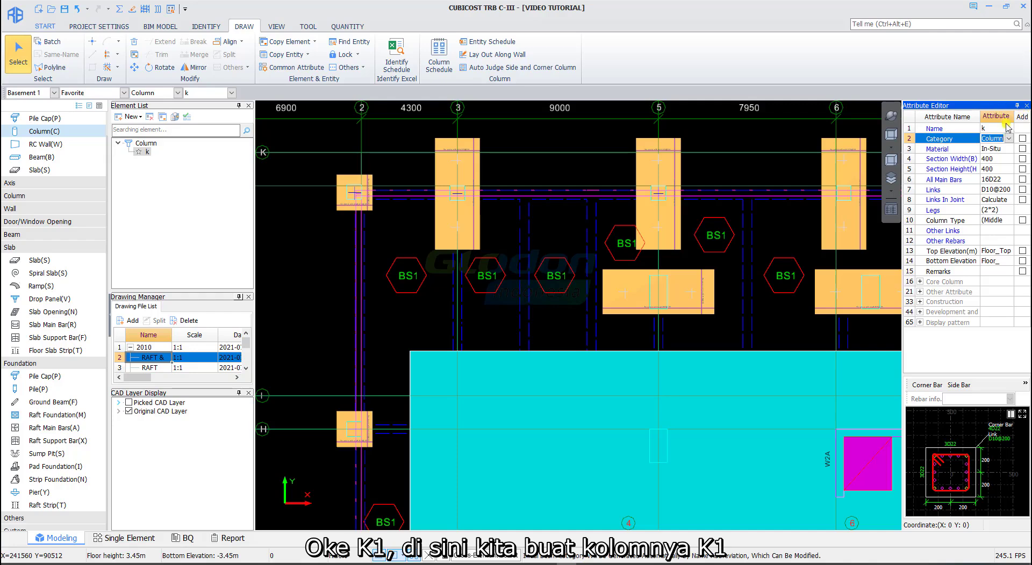
pyautogui.click(1003, 128)
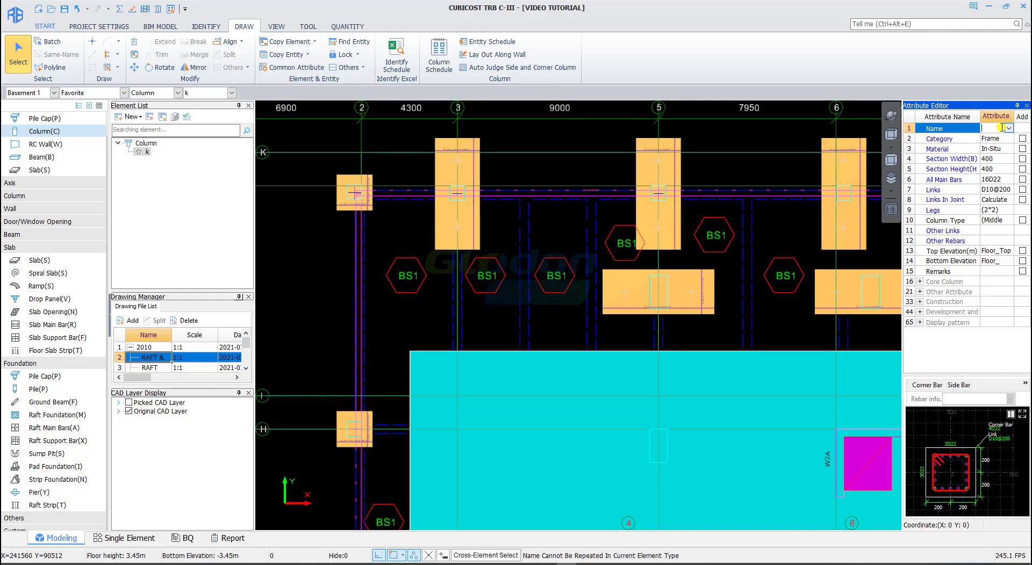
pyautogui.press('Return')
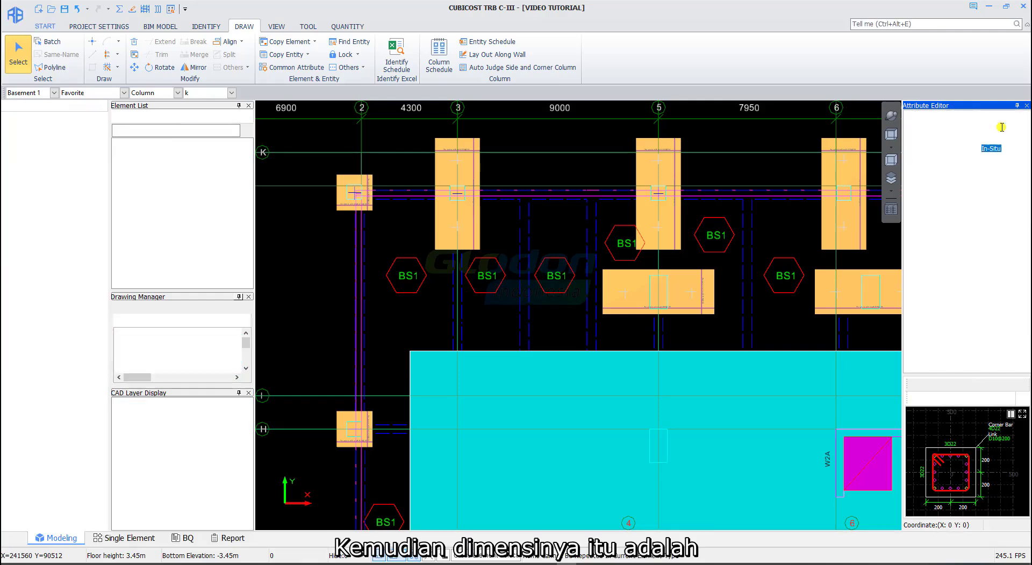
pyautogui.press('Return')
pyautogui.press('Return')
# - Check K1's Basement 4 - 1 dimensions in the AutoCAD schedule and set its section width to 800 and height to 1500 in Cubicost TRB
pyautogui.hotkey('alt', 'Tab')
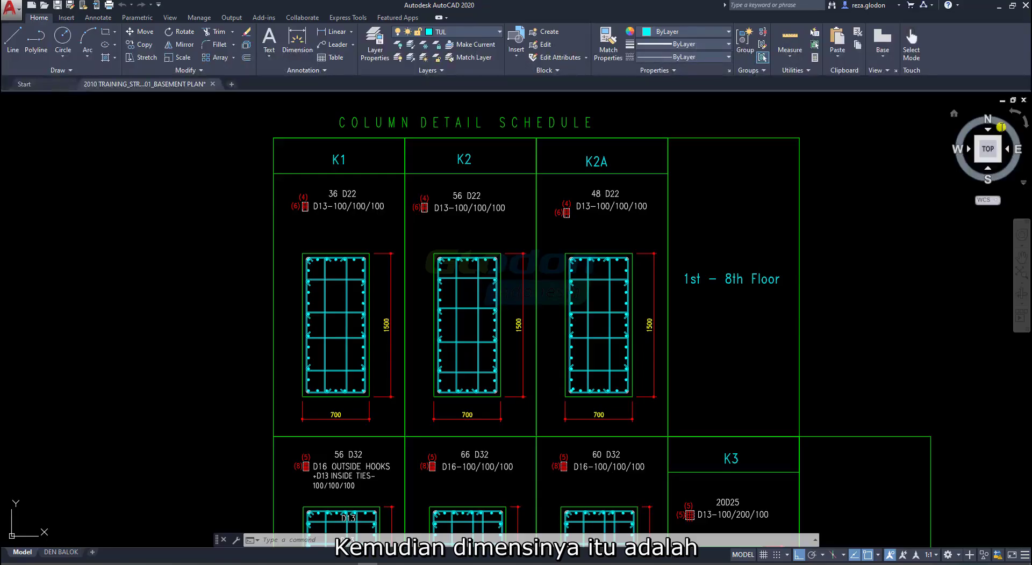
pyautogui.moveTo(555, 437); pyautogui.dragTo(558, 291, button='middle')
pyautogui.moveTo(370, 415); pyautogui.dragTo(400, 306, button='middle')
pyautogui.scroll(2, 369, 387)
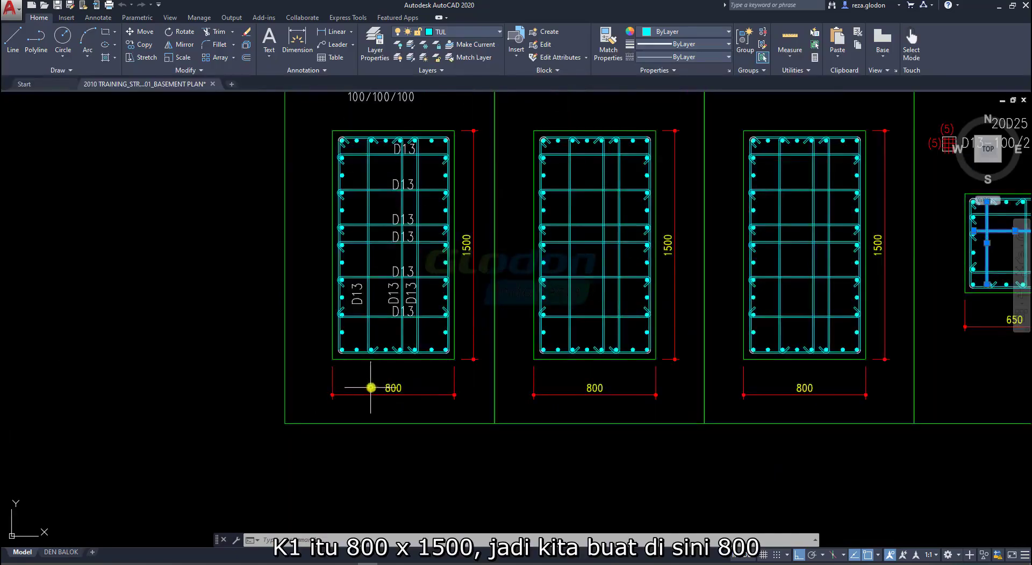
pyautogui.hotkey('alt', 'Tab')
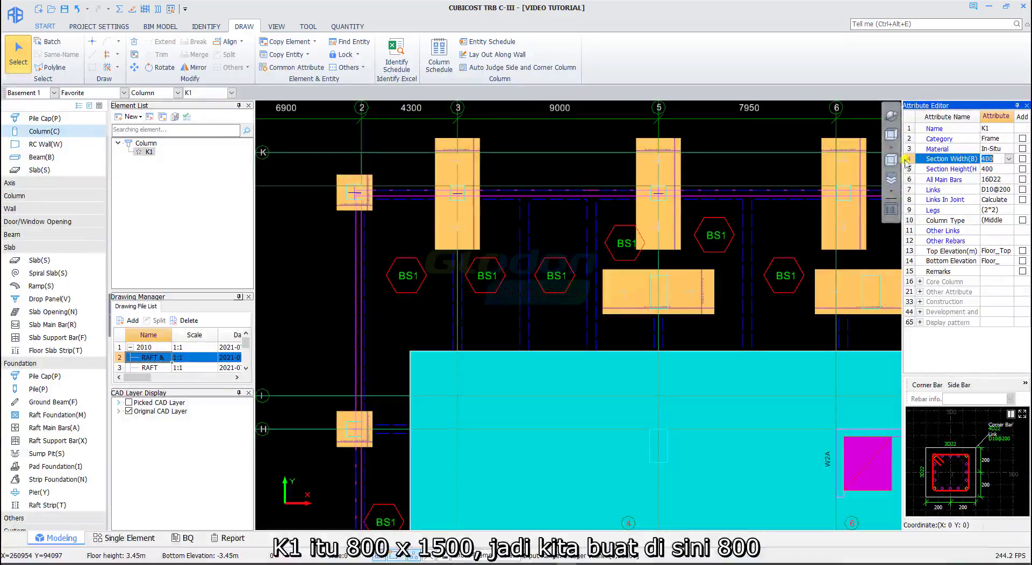
pyautogui.write('800')
pyautogui.press('Return')
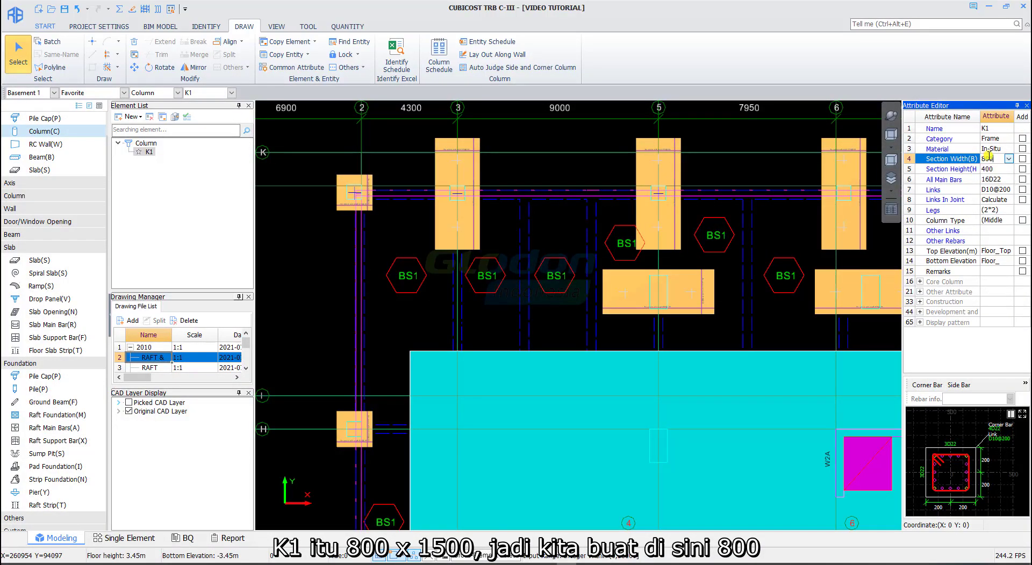
pyautogui.write('150')
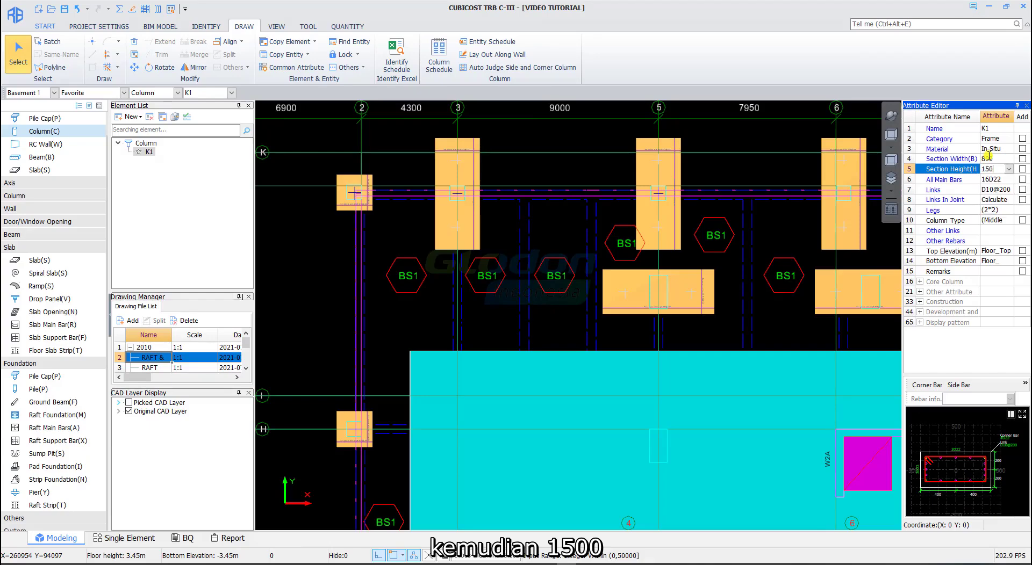
pyautogui.press('Return')
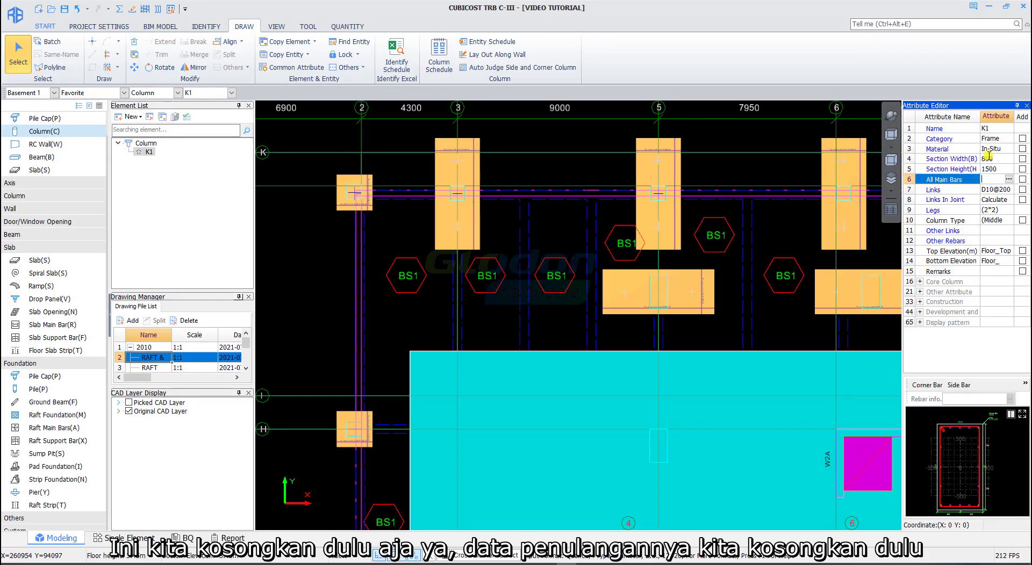
# - Leave K1's main bars and links blank and add the section width and height to its element name, declining to save the project
pyautogui.press('Return')
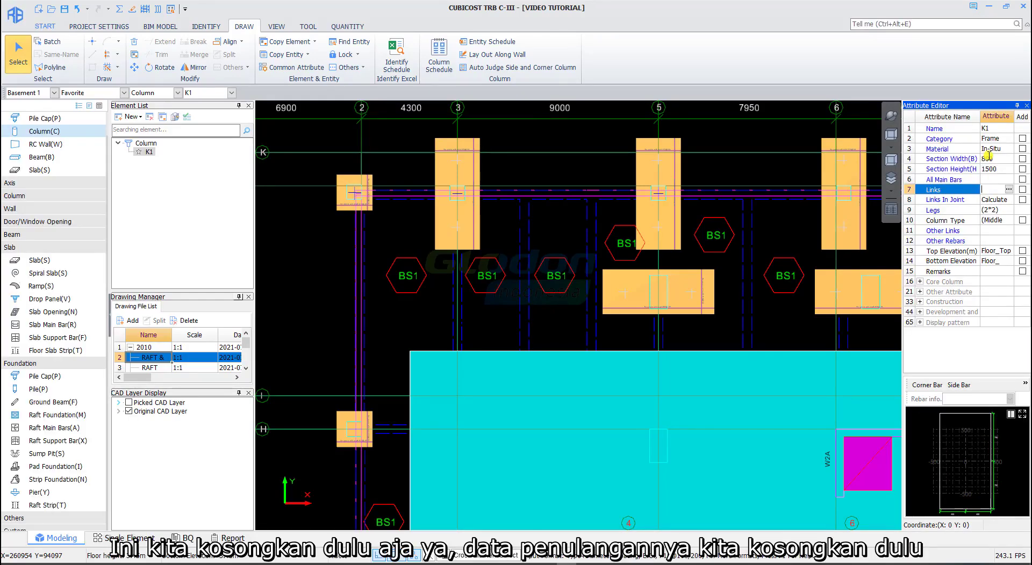
pyautogui.press('Return')
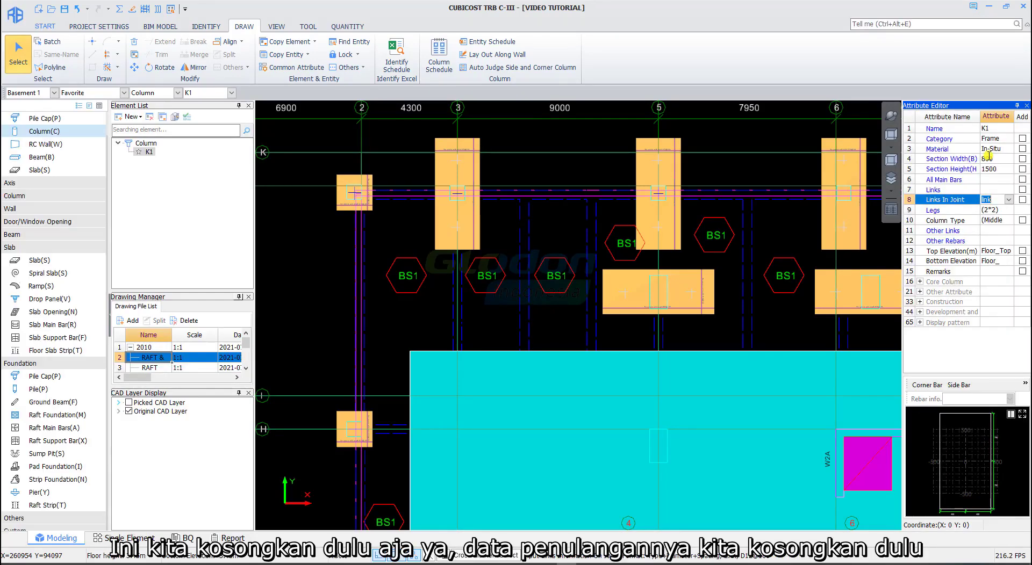
pyautogui.click(1023, 159)
pyautogui.click(1023, 170)
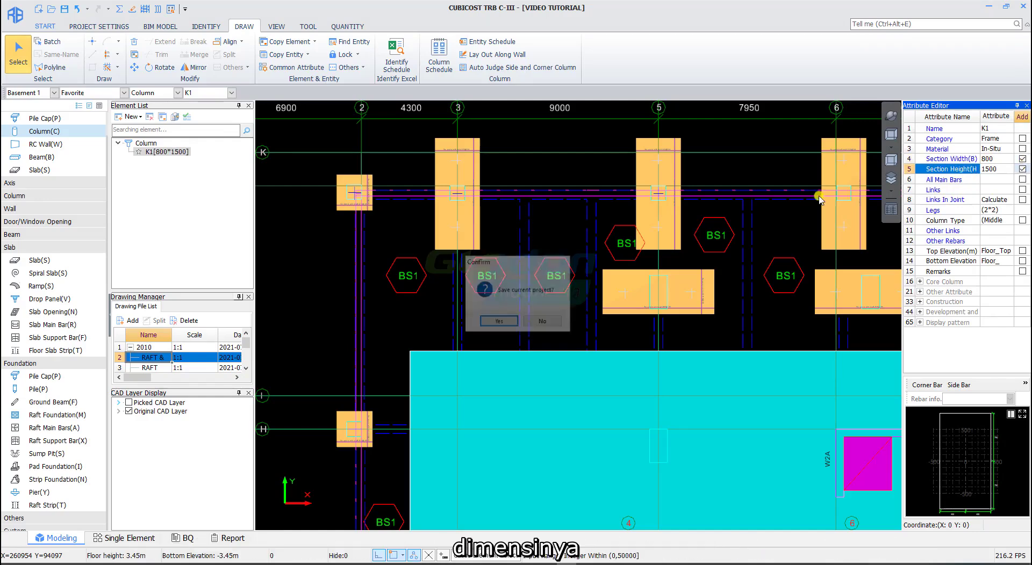
pyautogui.click(537, 322)
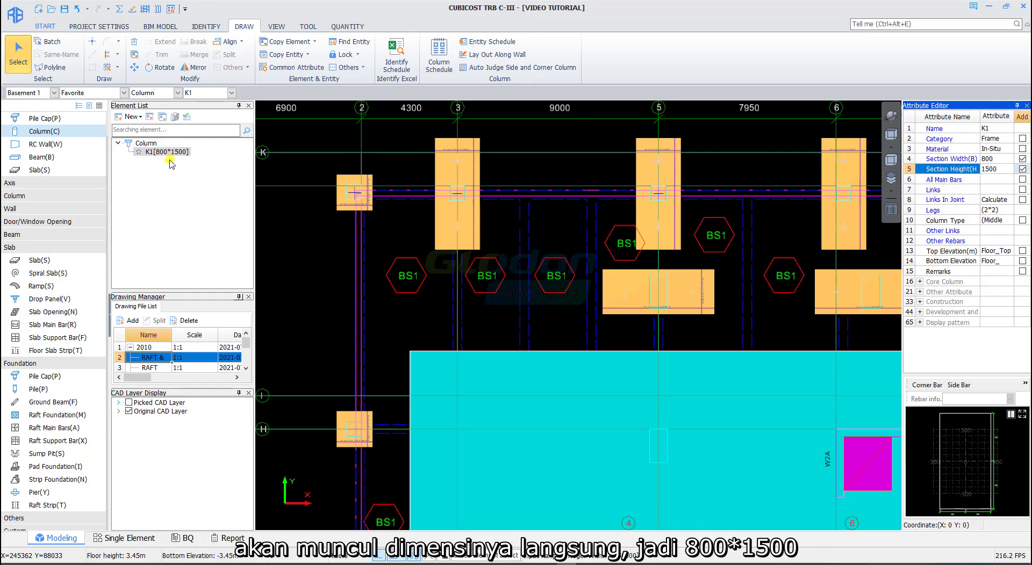
# - Copy the K1 column element and check the K2 and K2A dimensions in the AutoCAD column schedule
pyautogui.click(164, 118)
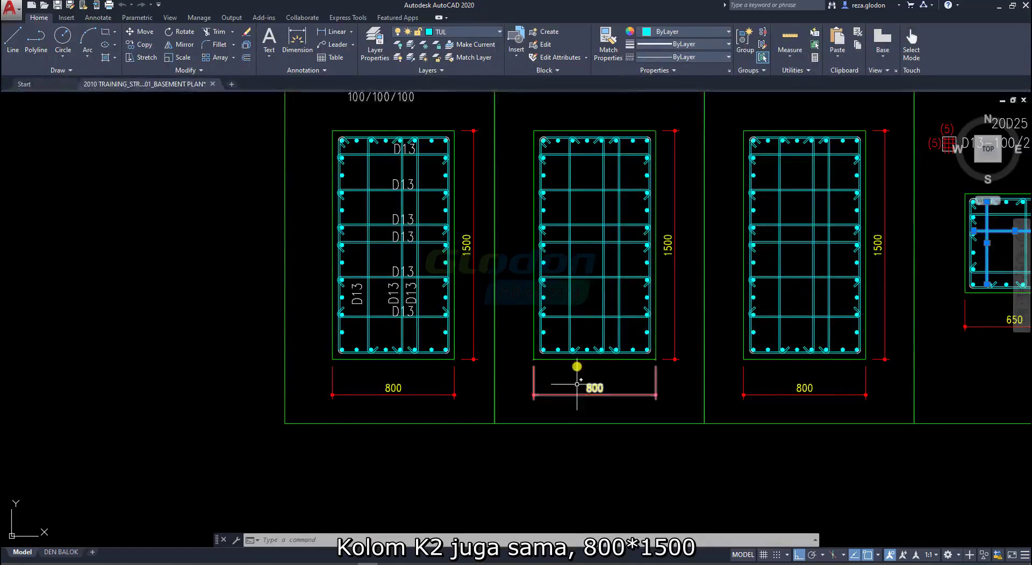
pyautogui.scroll(3, 503, 419)
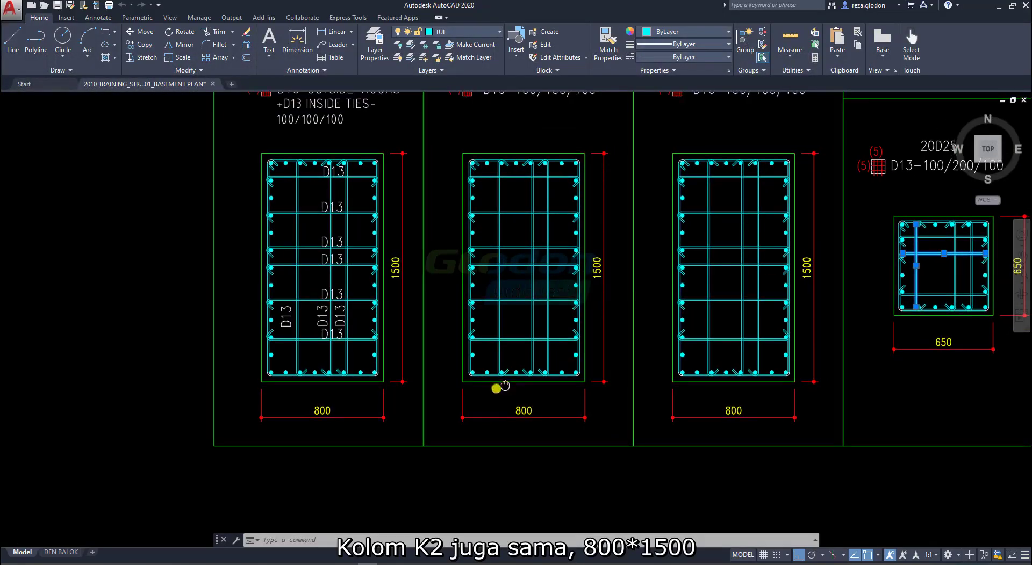
pyautogui.moveTo(505, 387); pyautogui.dragTo(349, 401, button='middle')
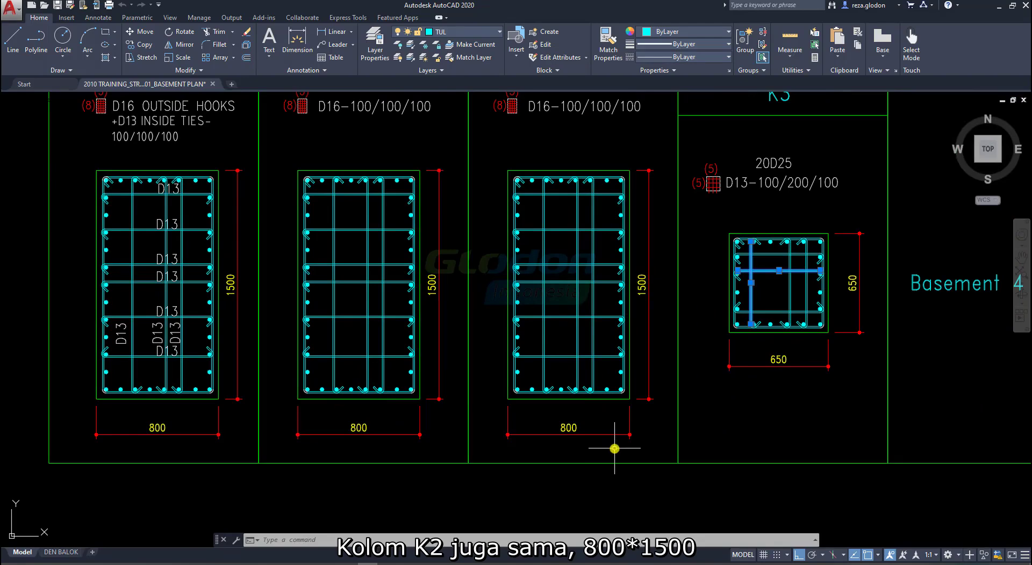
pyautogui.scroll(-5, 604, 462)
pyautogui.scroll(2, 598, 306)
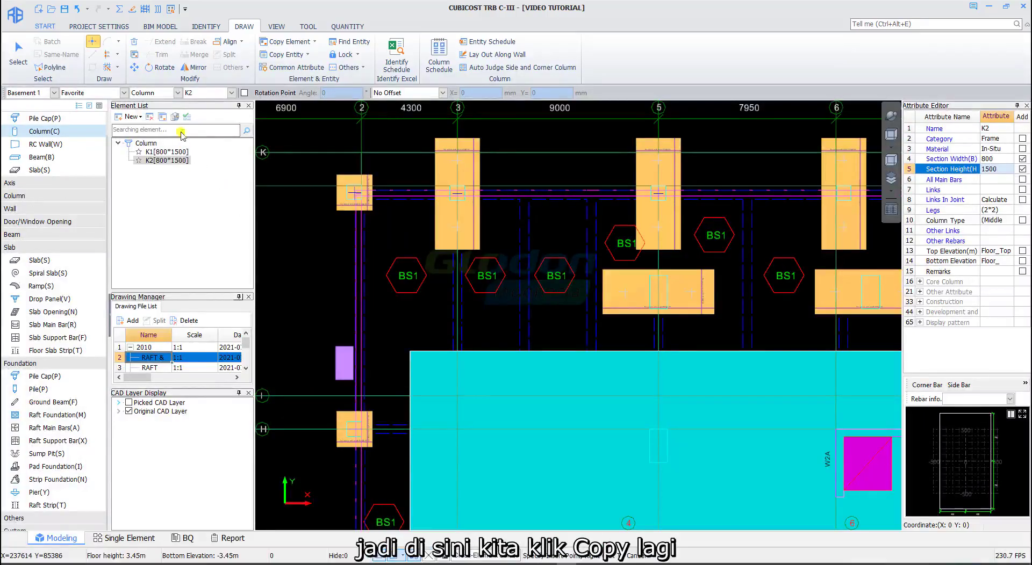
# - Copy the K2 column element in Cubicost TRB and rename the copy K2A
pyautogui.click(161, 117)
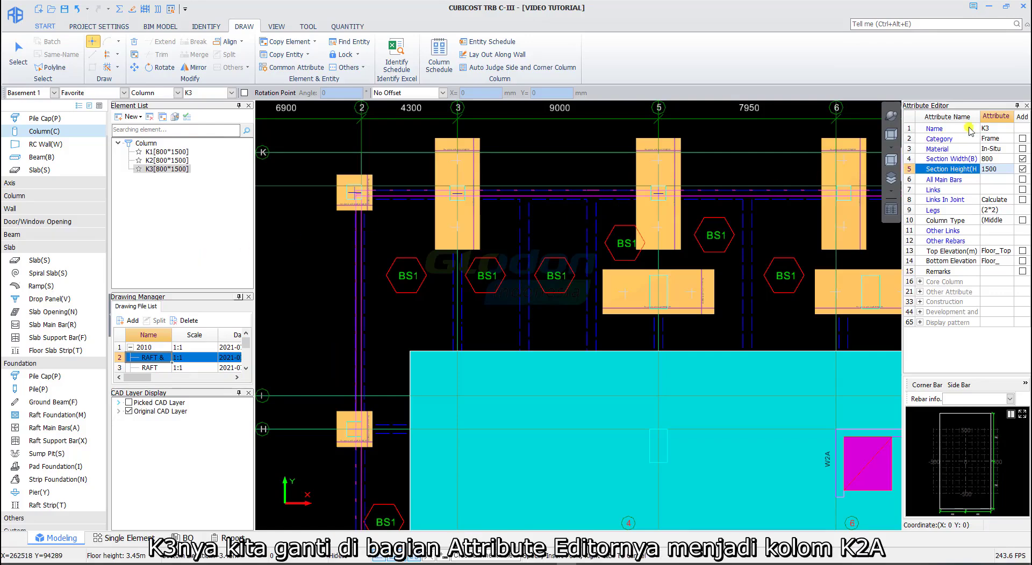
pyautogui.click(993, 130)
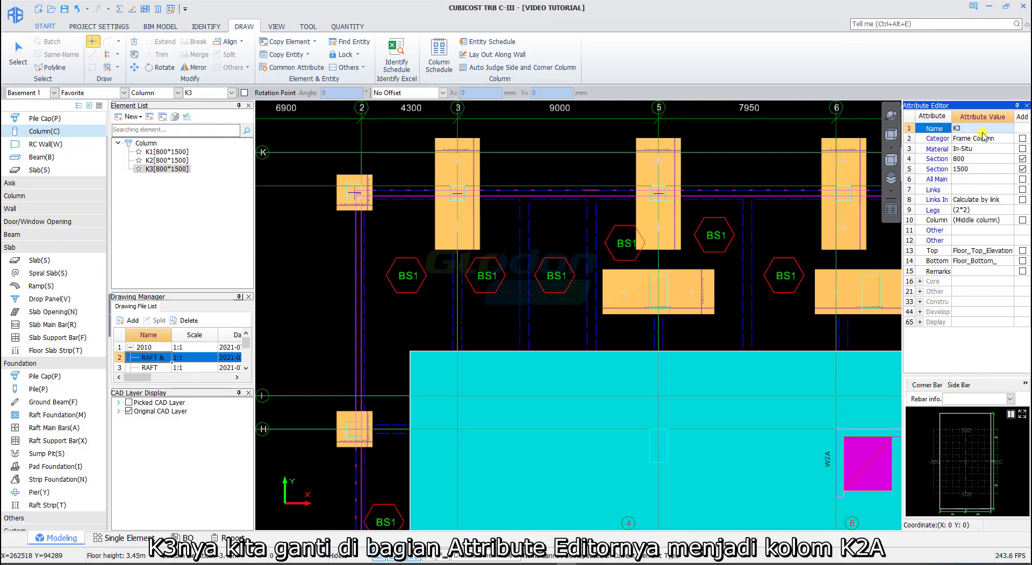
pyautogui.click(980, 127)
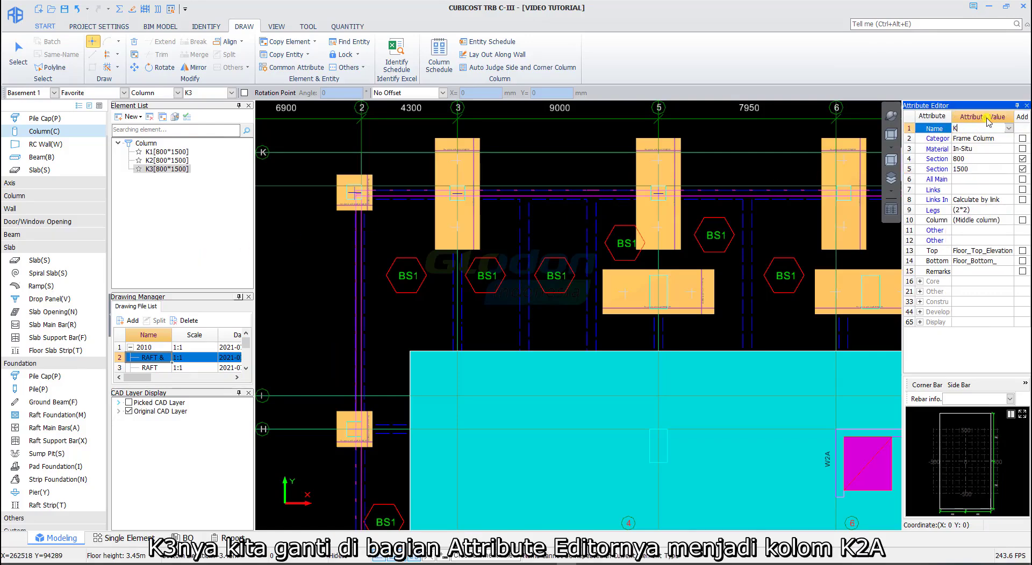
pyautogui.write('2A')
pyautogui.press('Return')
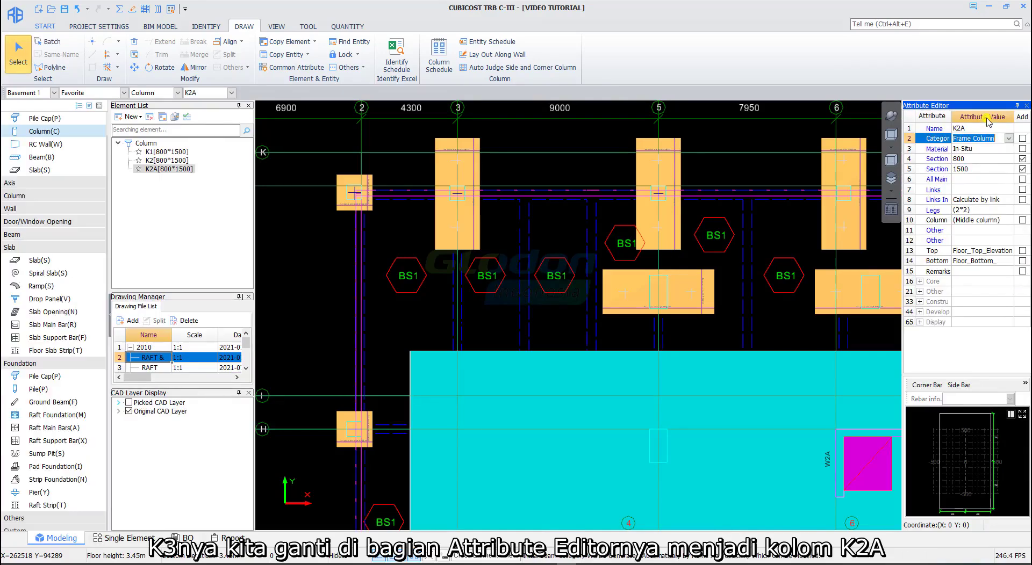
# - Copy the K2 column element to create K3 and check K3's Basement 4 - 1 dimensions in the AutoCAD column schedule
pyautogui.click(157, 161)
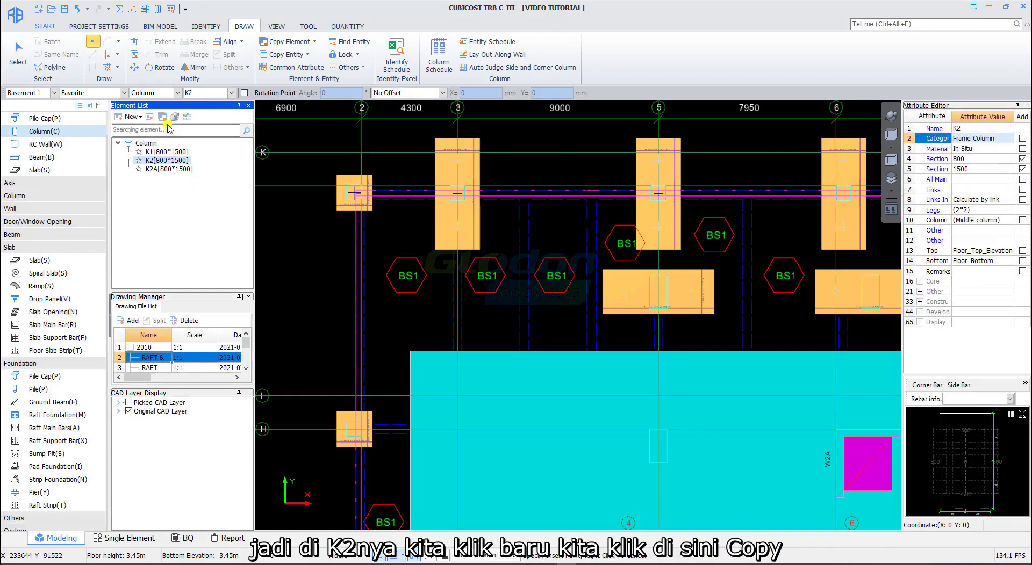
pyautogui.click(163, 117)
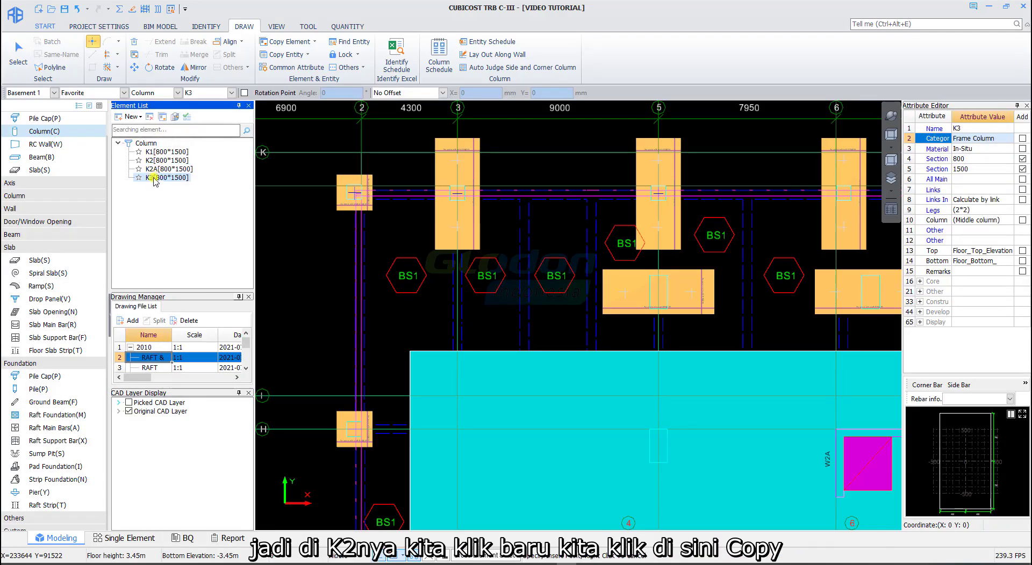
pyautogui.click(992, 158)
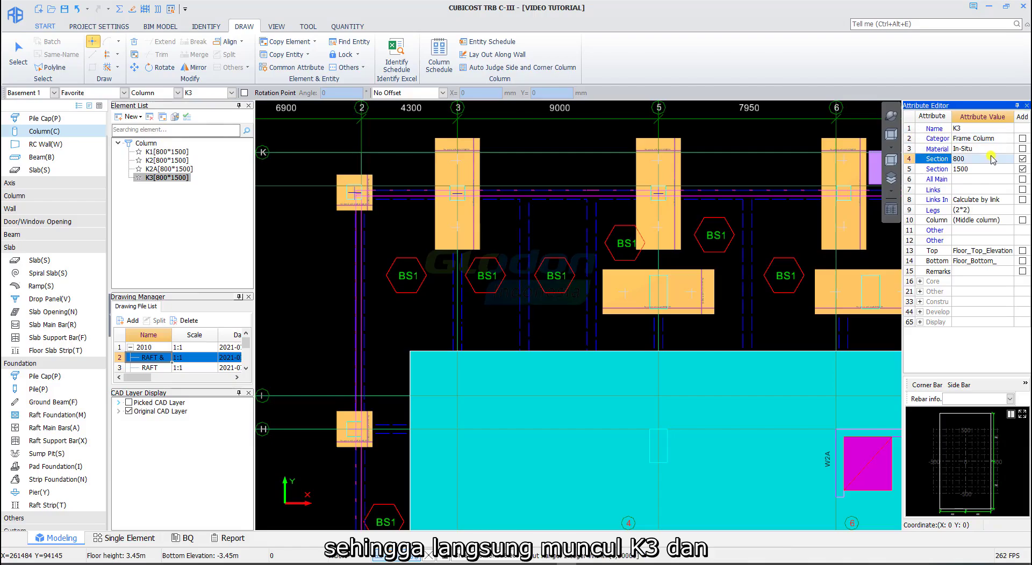
pyautogui.hotkey('alt', 'Tab')
pyautogui.moveTo(699, 330); pyautogui.dragTo(698, 178, button='middle')
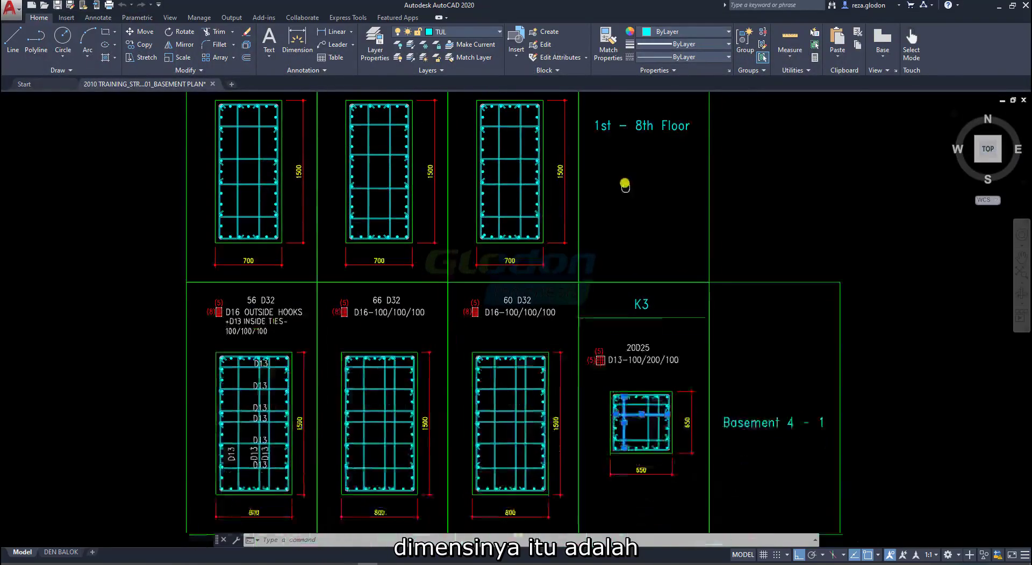
pyautogui.scroll(5, 642, 434)
pyautogui.moveTo(642, 435); pyautogui.dragTo(632, 433, button='middle')
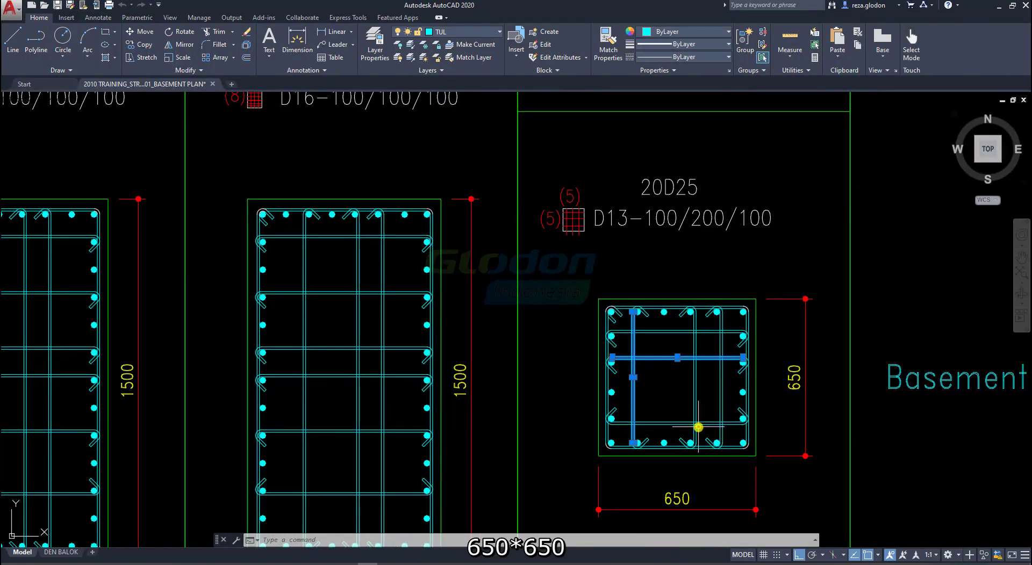
# - Back in Cubicost TRB, set K3's section width and section height to 650
pyautogui.hotkey('alt', 'Tab')
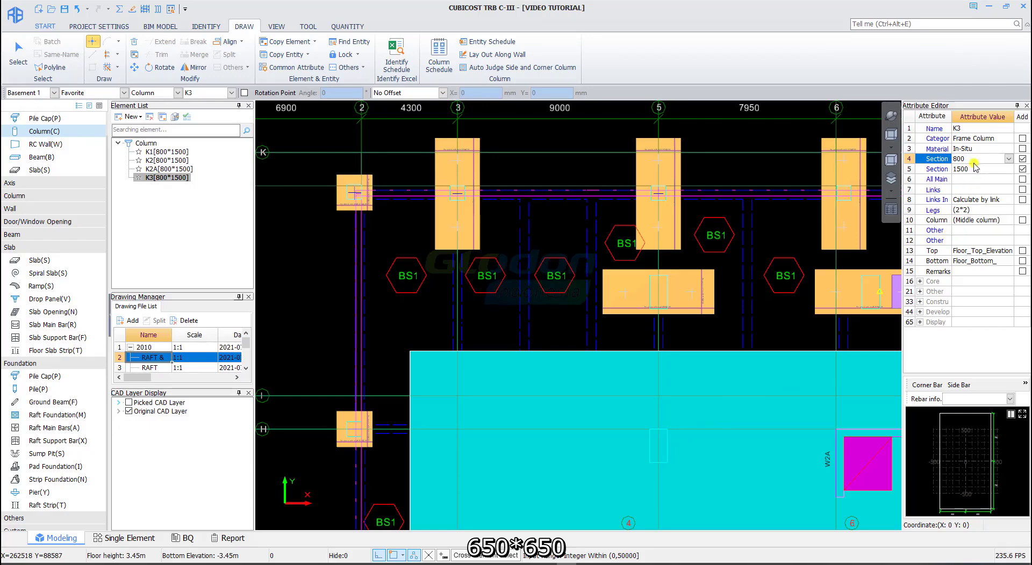
pyautogui.moveTo(946, 157); pyautogui.dragTo(933, 159)
pyautogui.write('650')
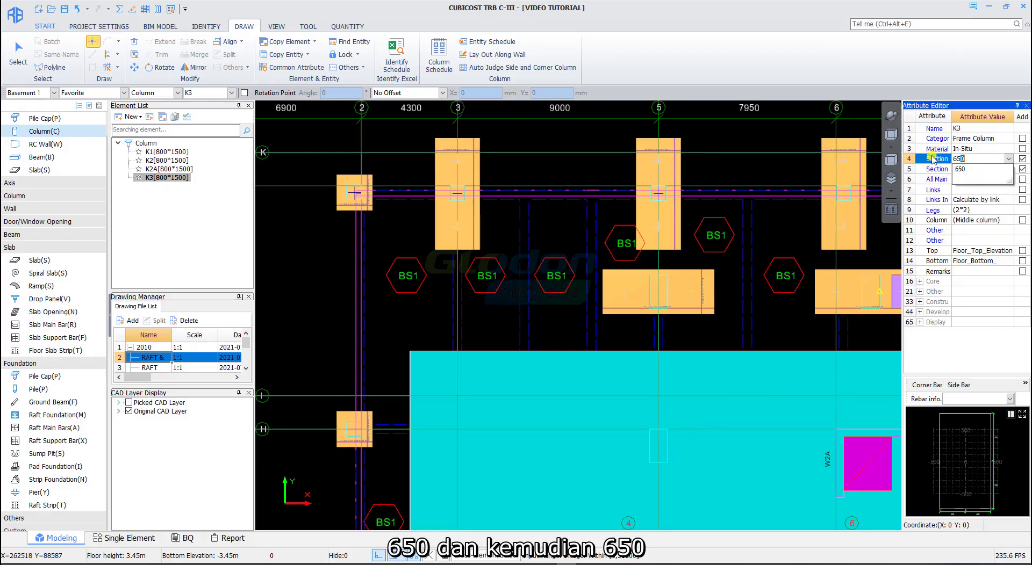
pyautogui.press('Return')
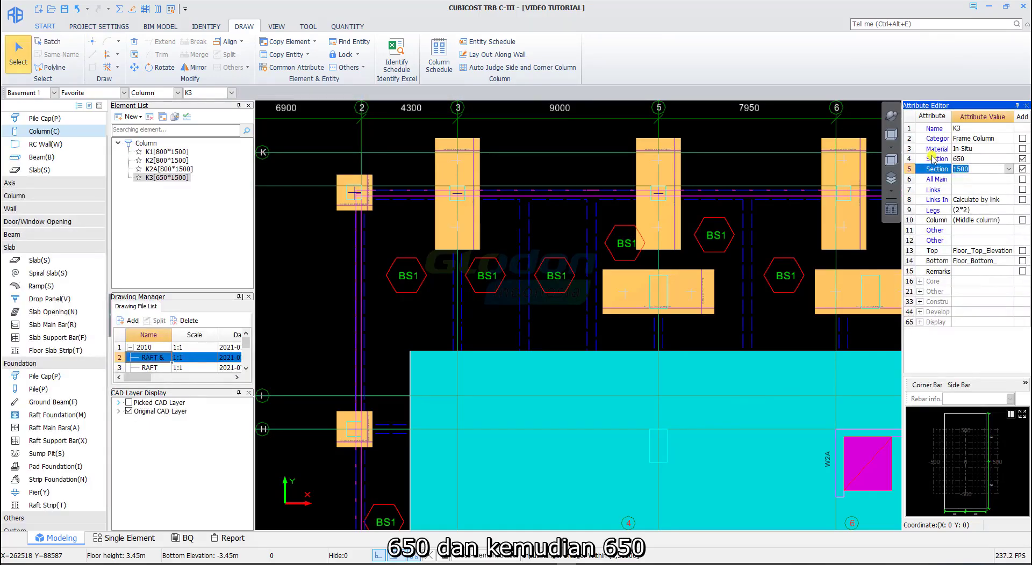
pyautogui.write('650')
pyautogui.press('Return')
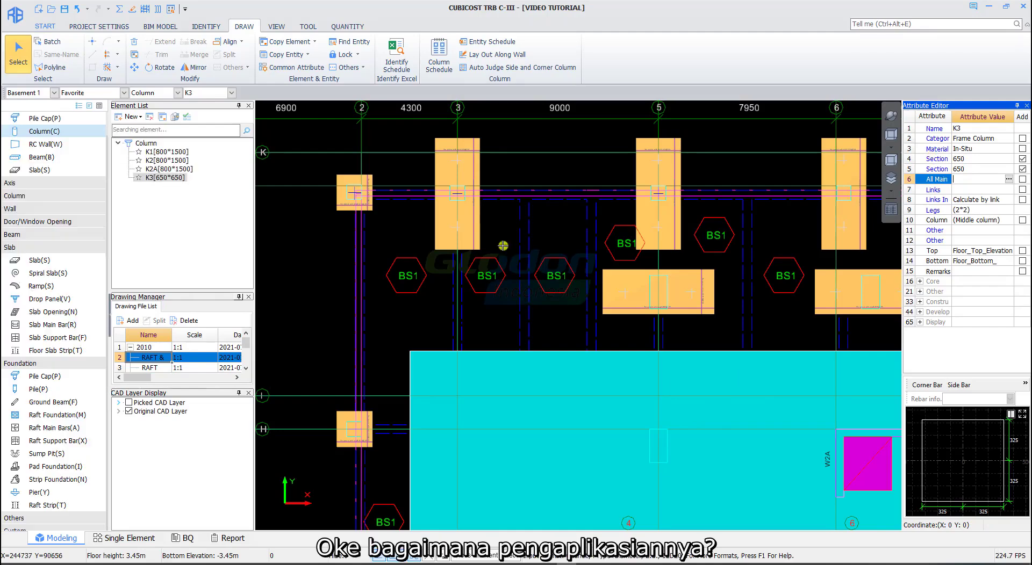
# - Restore the picked CAD text layer with Restore CAD Entity, selecting by layer, and turn the Original CAD Layer display back on
pyautogui.moveTo(389, 258); pyautogui.dragTo(418, 242, button='middle')
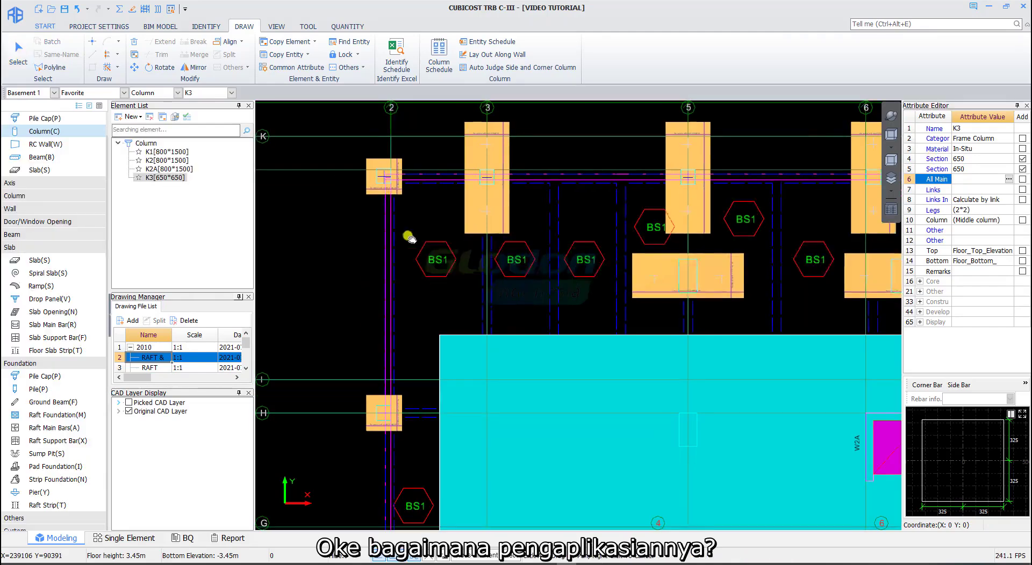
pyautogui.scroll(4, 391, 278)
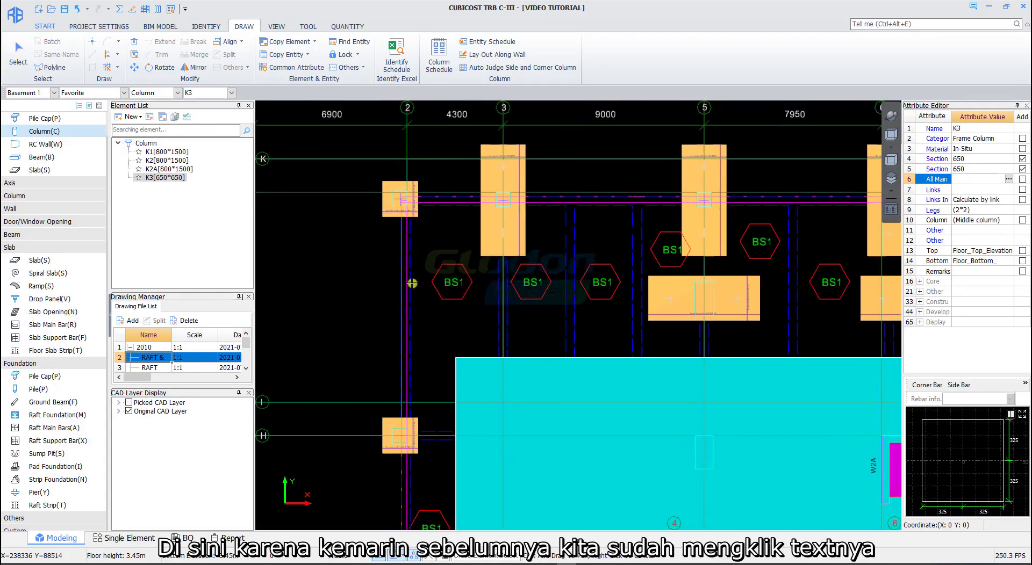
pyautogui.moveTo(414, 239); pyautogui.dragTo(481, 235, button='middle')
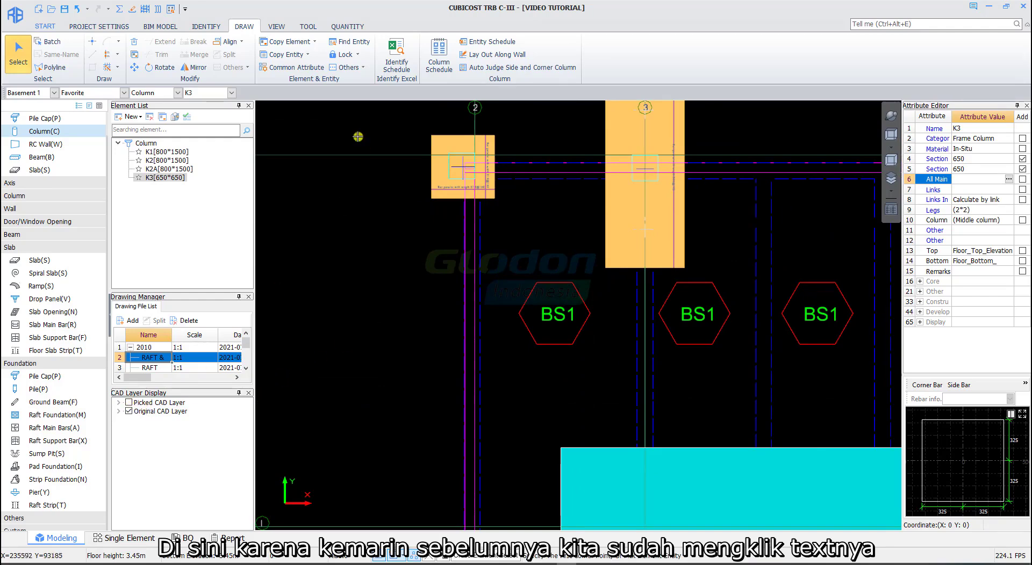
pyautogui.click(214, 27)
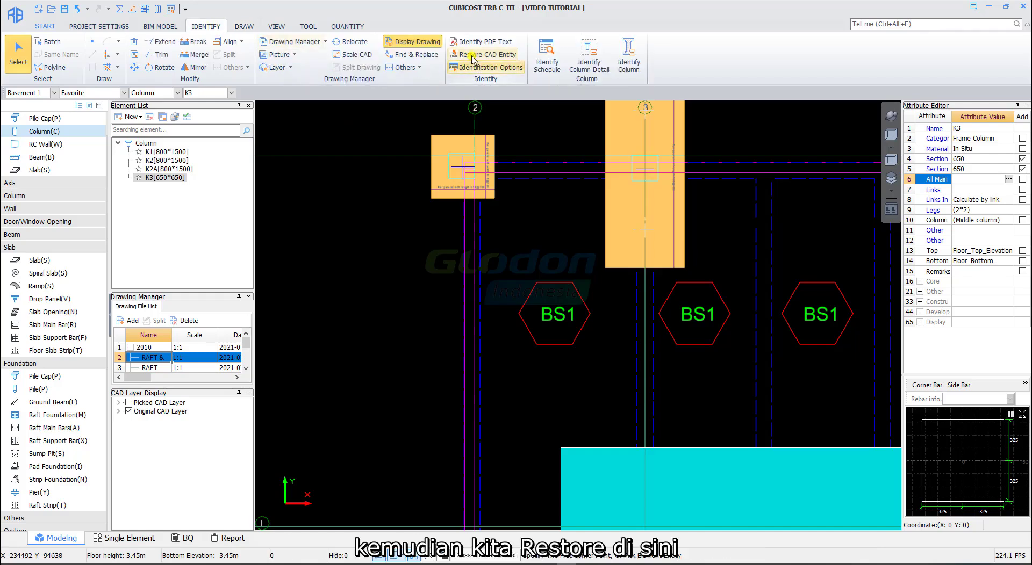
pyautogui.click(473, 54)
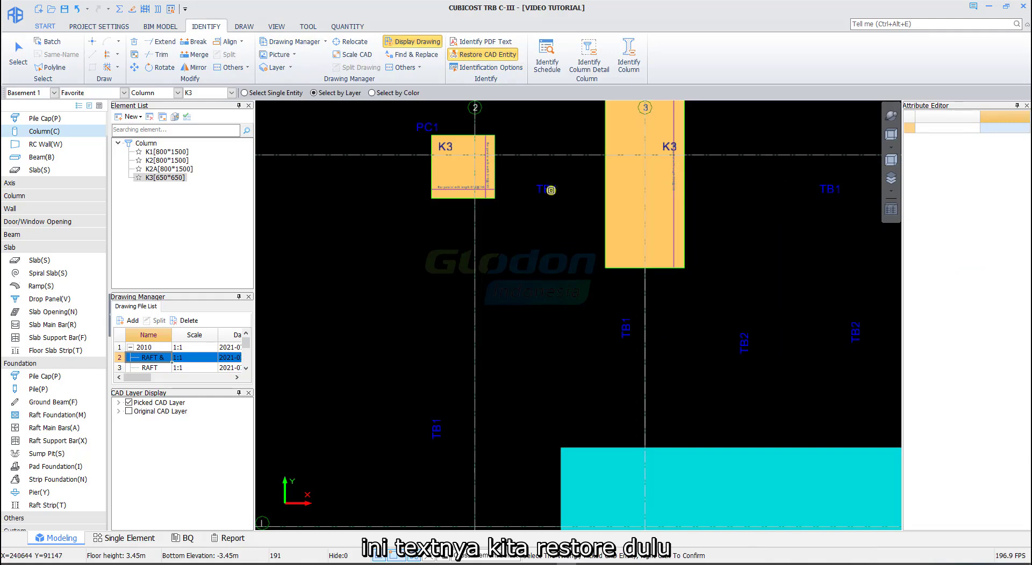
pyautogui.rightClick(529, 237)
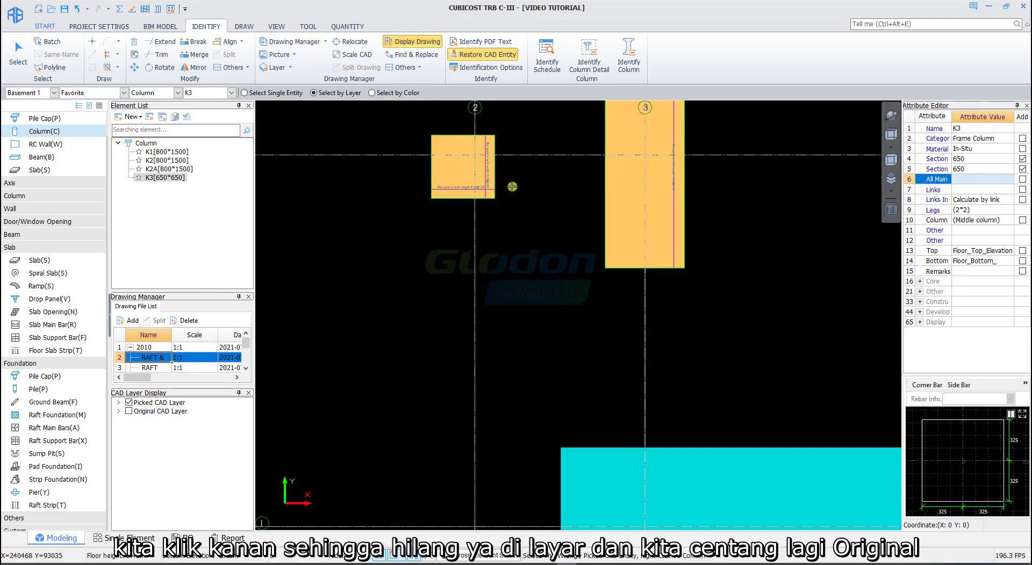
pyautogui.click(129, 412)
# - Place a K3 column by point on the PC1 pile cap at grid 2, anchoring its lower-left corner to the CAD column outline
pyautogui.moveTo(544, 254); pyautogui.dragTo(543, 299, button='middle')
pyautogui.scroll(3, 472, 214)
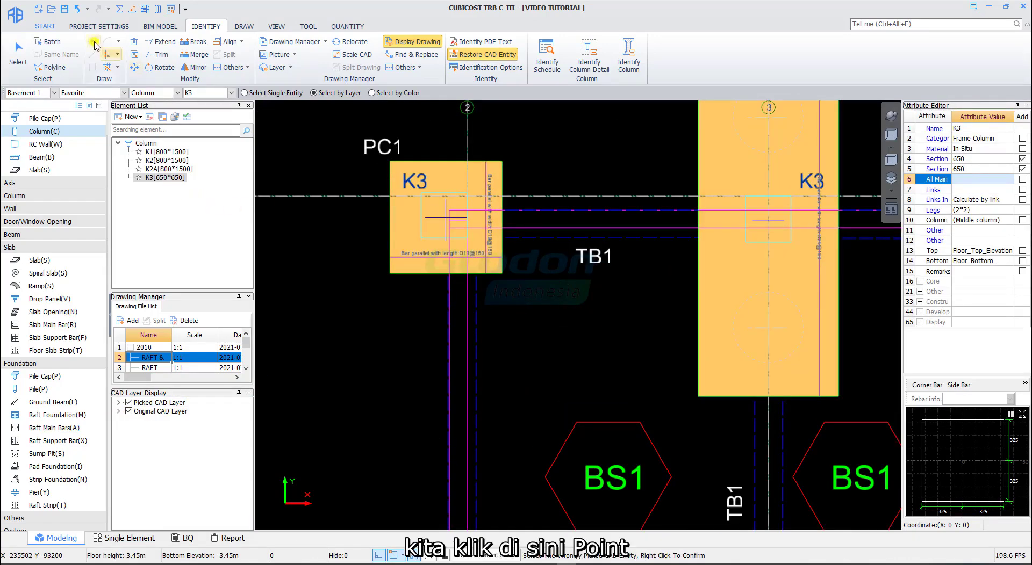
pyautogui.click(244, 26)
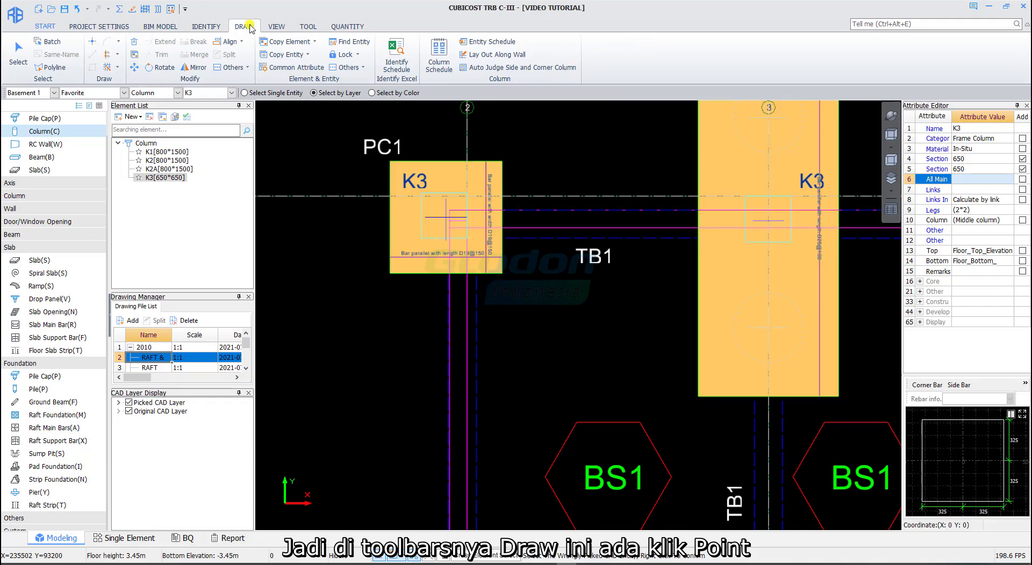
pyautogui.click(93, 43)
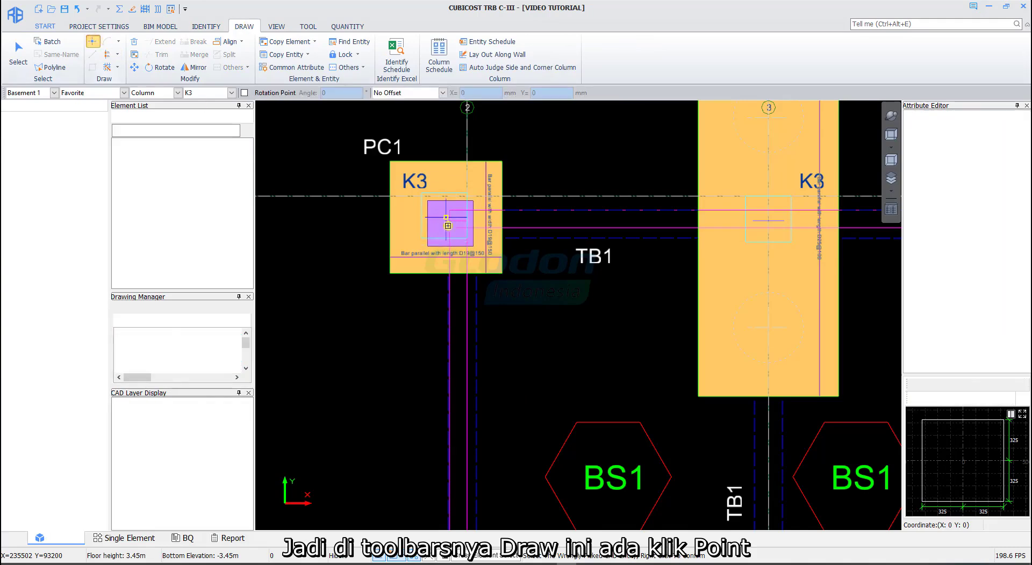
pyautogui.scroll(2, 432, 242)
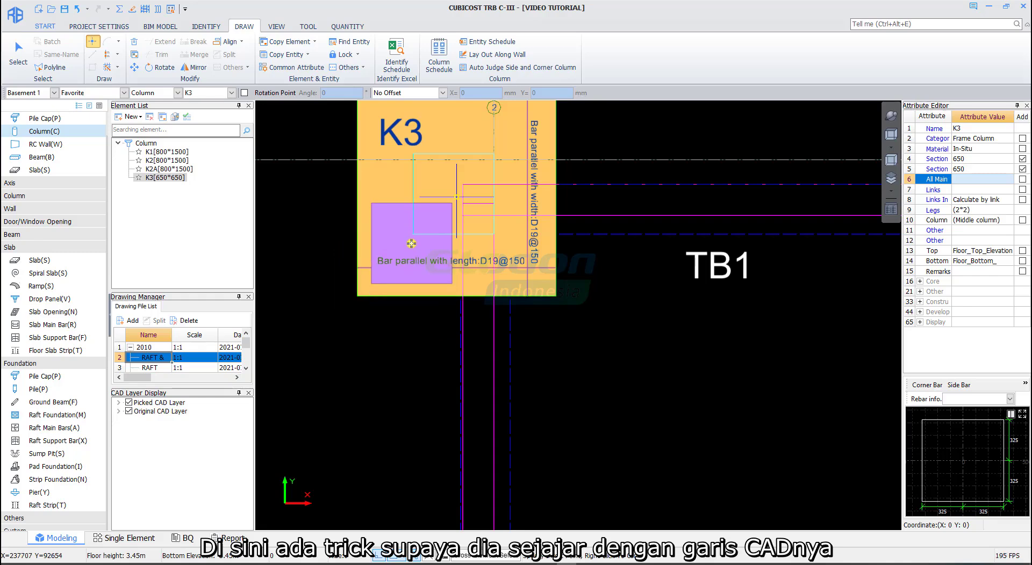
pyautogui.scroll(3, 412, 240)
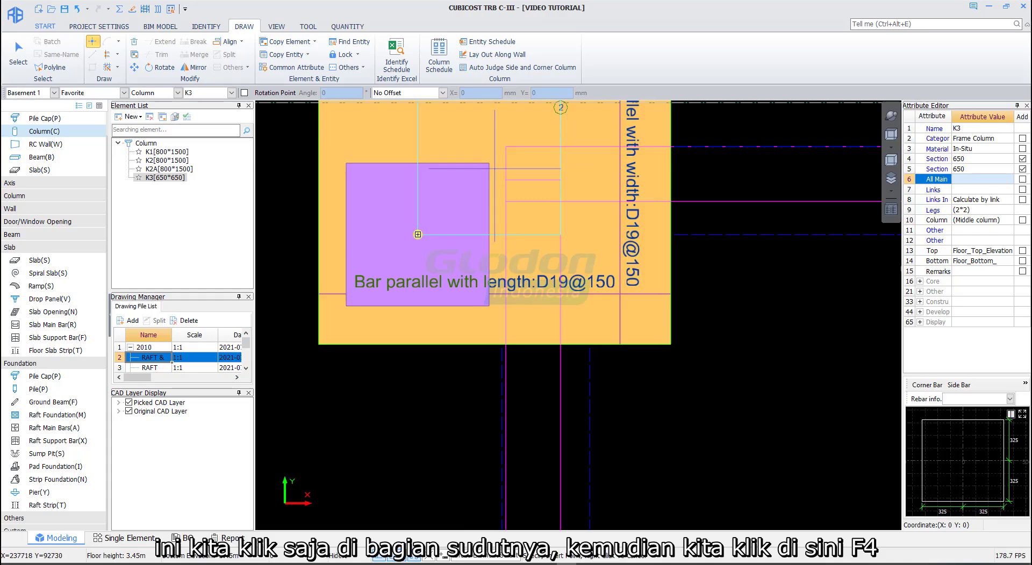
pyautogui.press('F4')
pyautogui.press('F4')
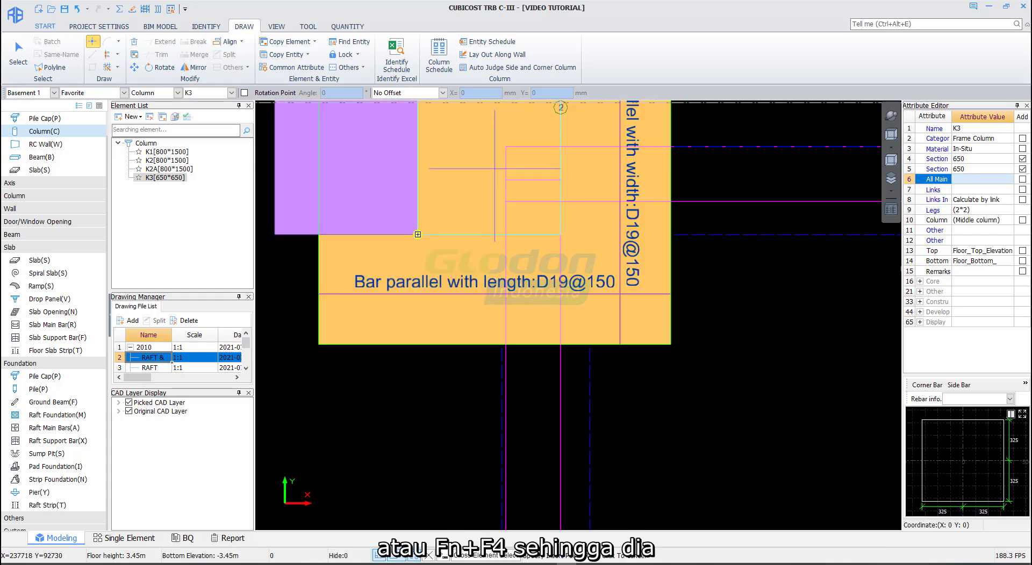
pyautogui.press('F4')
pyautogui.press('F4')
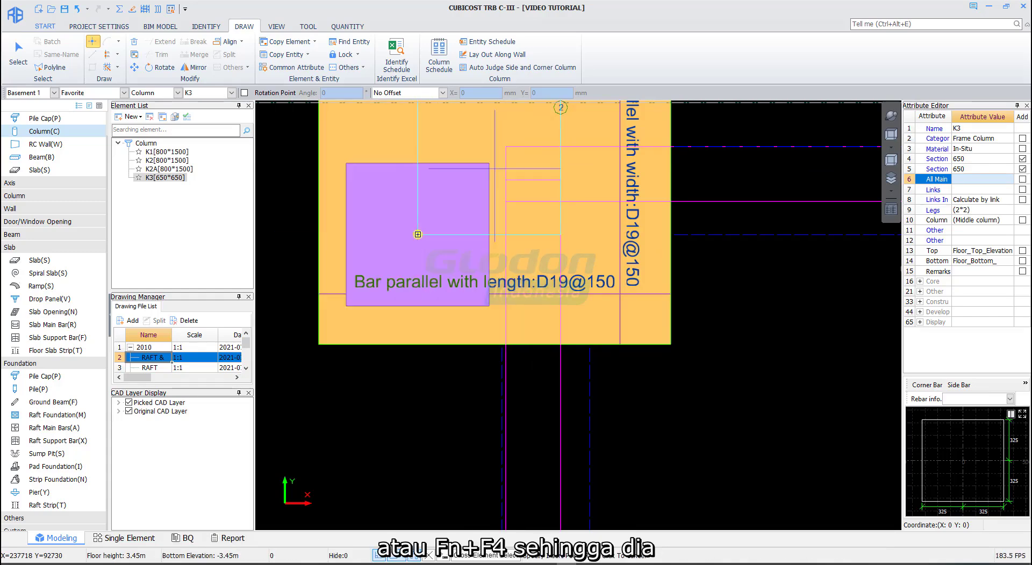
pyautogui.press('F4')
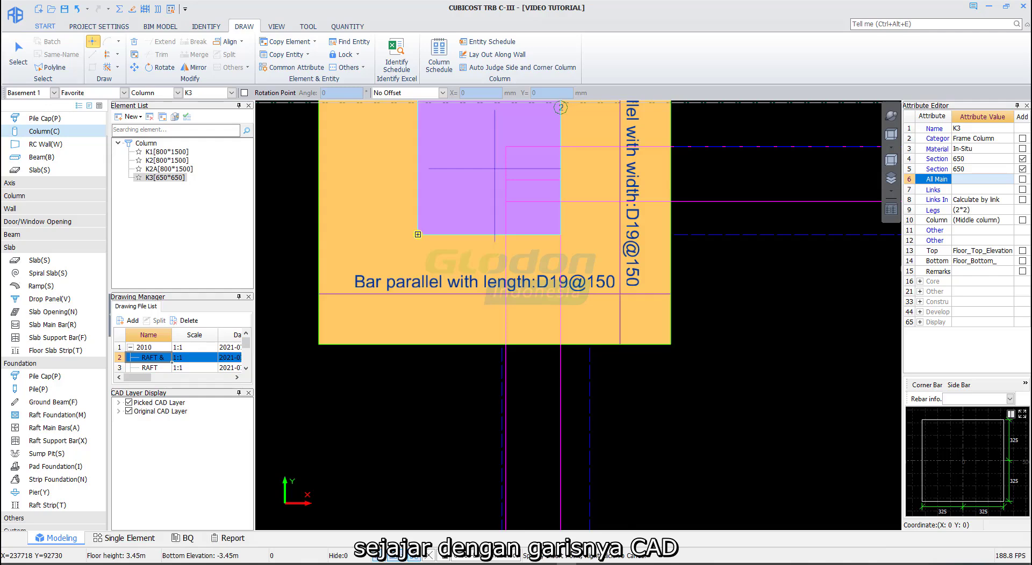
pyautogui.click(417, 234)
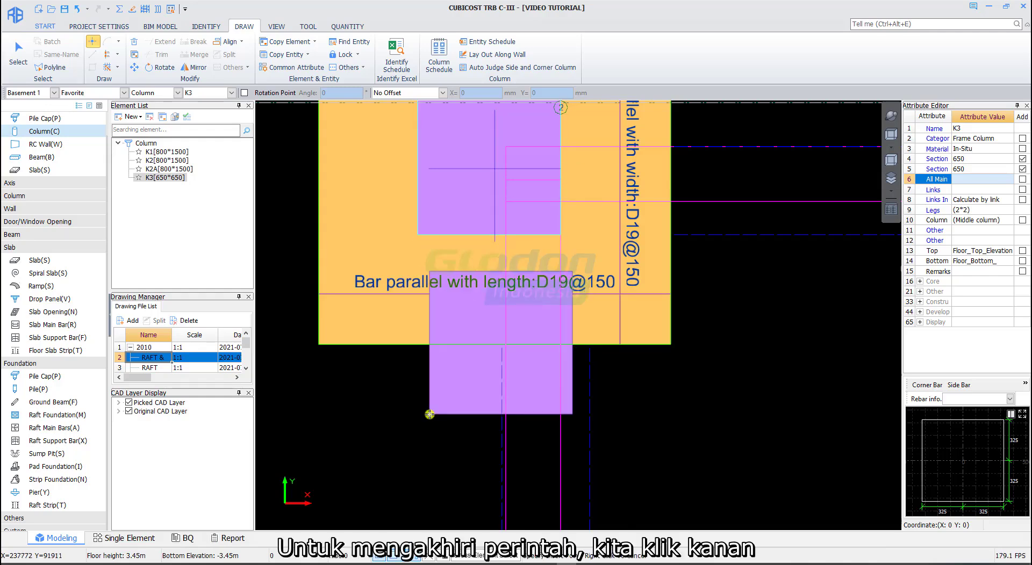
pyautogui.rightClick(429, 414)
# - Copy the placed K3 column from its lower-left corner to the K3 outline at grid 3, with orthogonal mode turned off
pyautogui.scroll(-3, 430, 415)
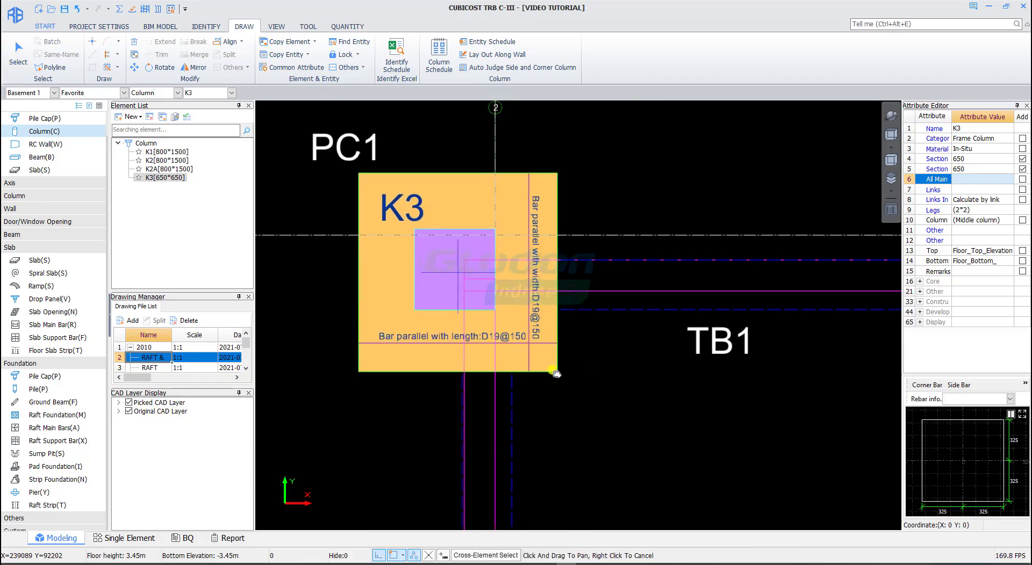
pyautogui.moveTo(692, 354); pyautogui.dragTo(561, 333, button='middle')
pyautogui.scroll(-2, 561, 333)
pyautogui.moveTo(625, 319); pyautogui.dragTo(556, 328, button='middle')
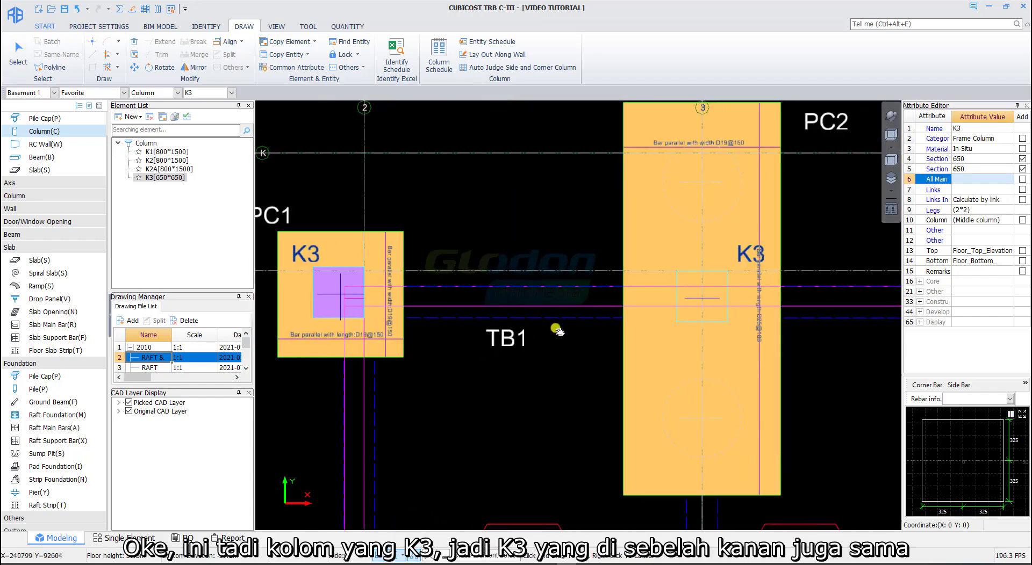
pyautogui.moveTo(731, 293); pyautogui.dragTo(618, 288, button='middle')
pyautogui.moveTo(463, 321); pyautogui.dragTo(640, 305, button='middle')
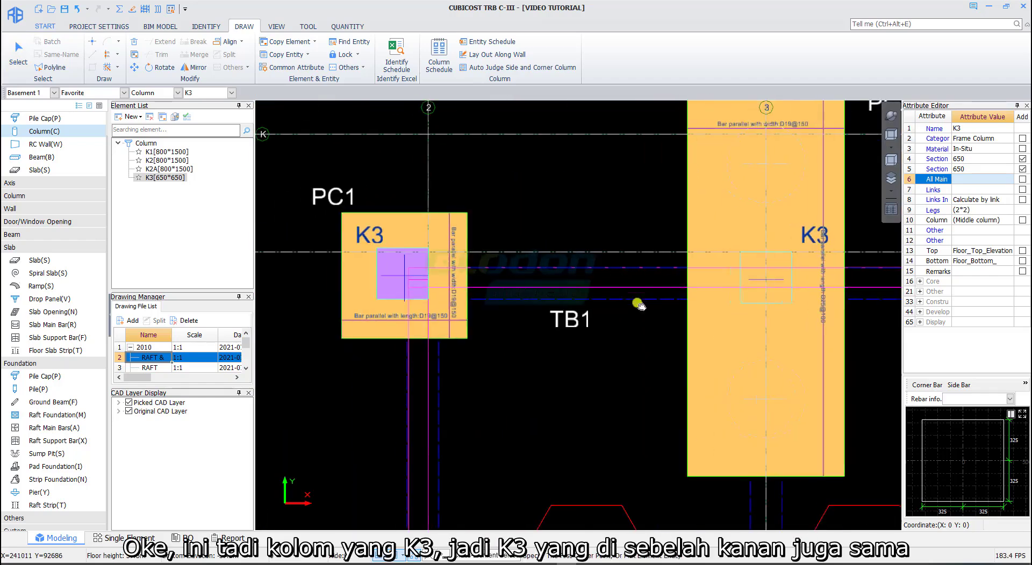
pyautogui.scroll(1, 586, 302)
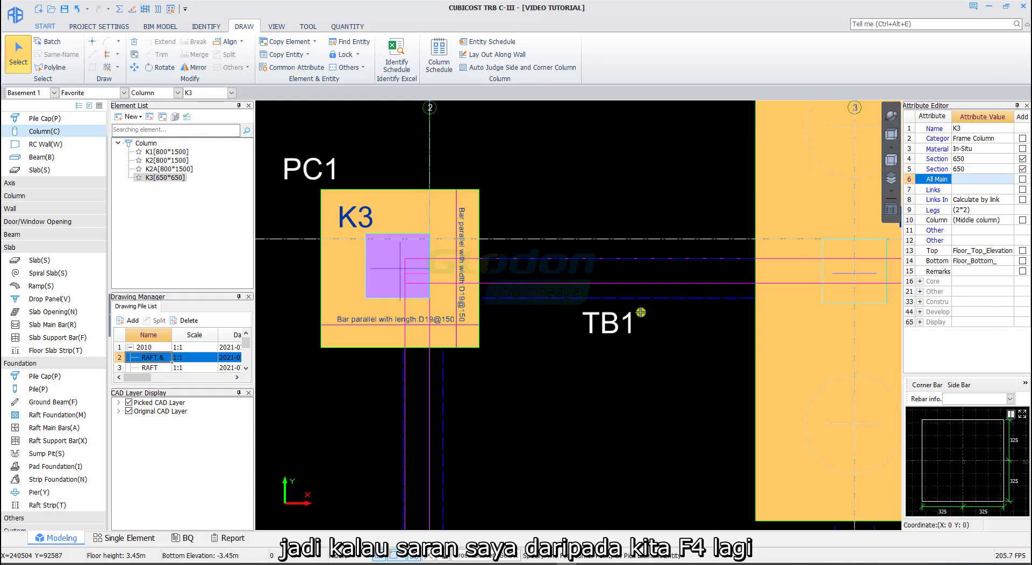
pyautogui.click(385, 283)
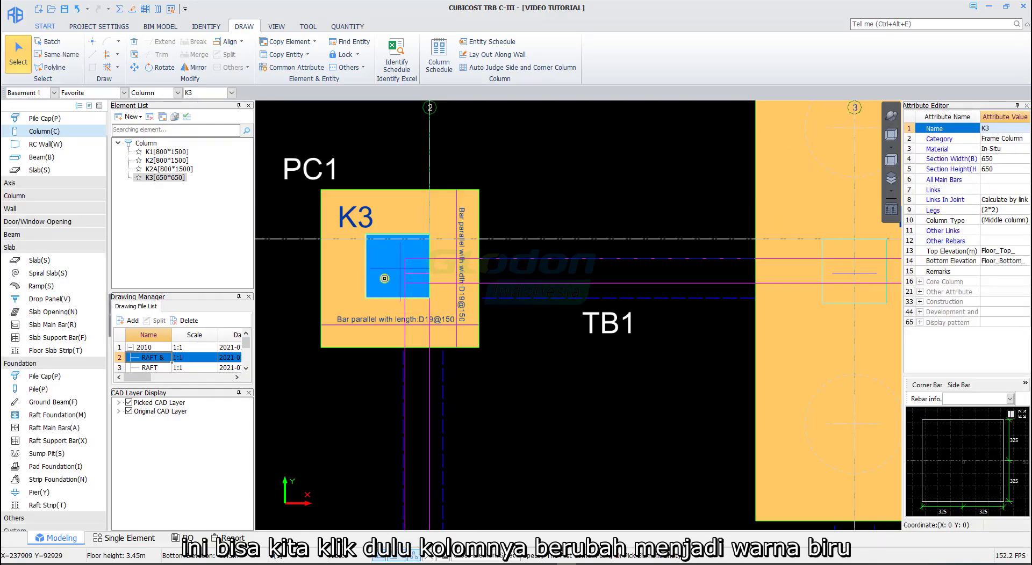
pyautogui.rightClick(384, 278)
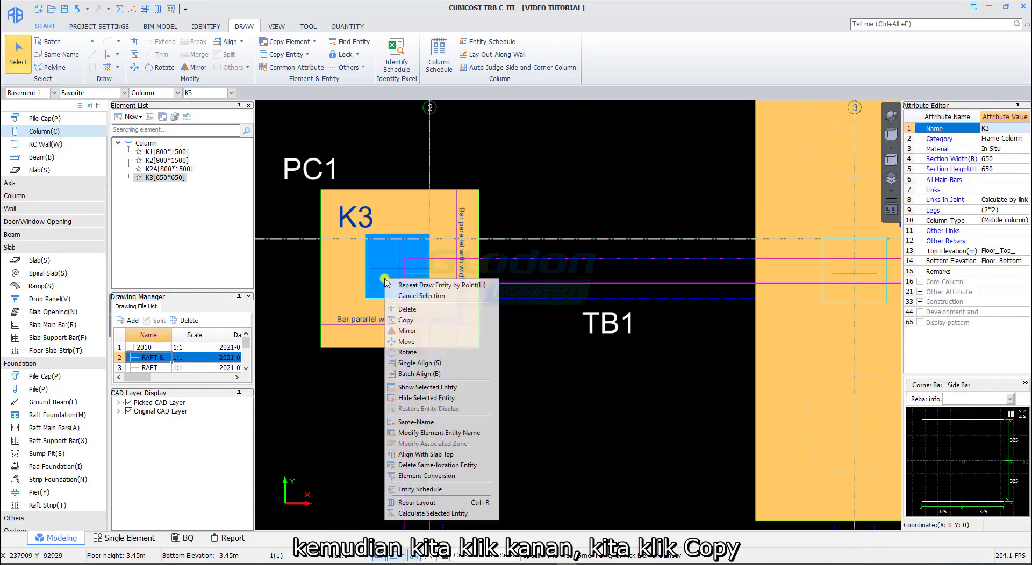
pyautogui.click(401, 318)
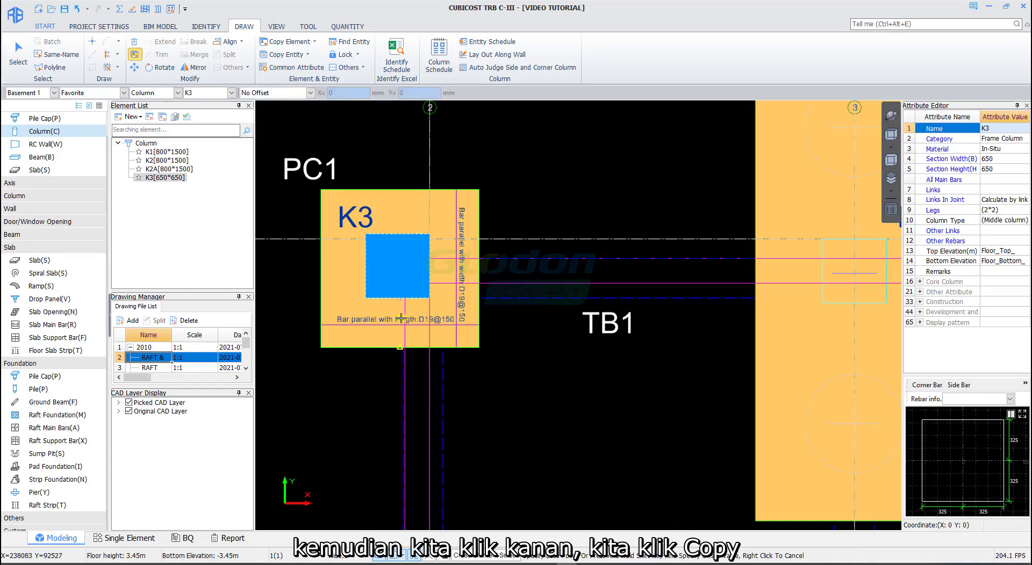
pyautogui.click(366, 298)
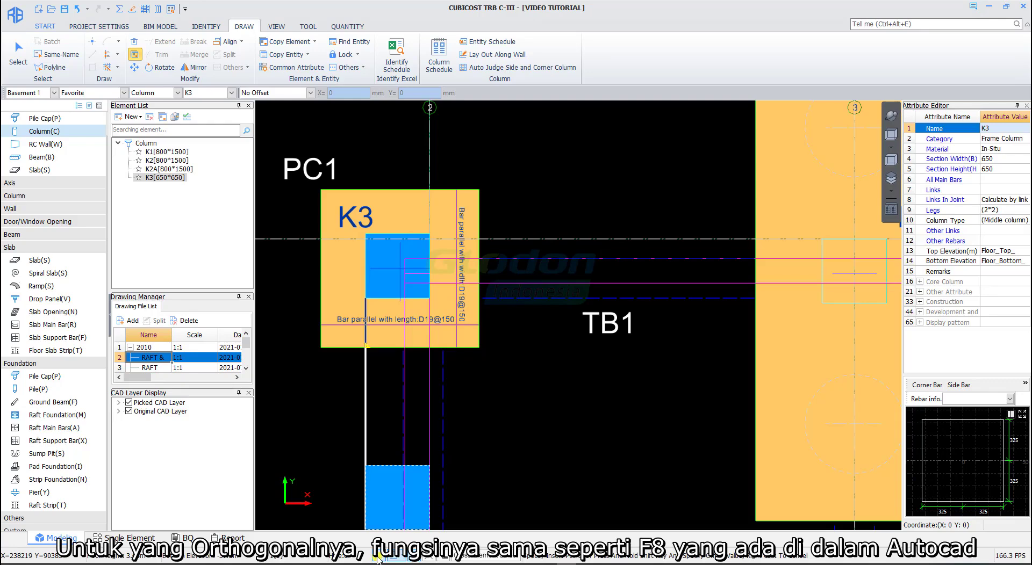
pyautogui.moveTo(675, 337); pyautogui.dragTo(405, 367, button='middle')
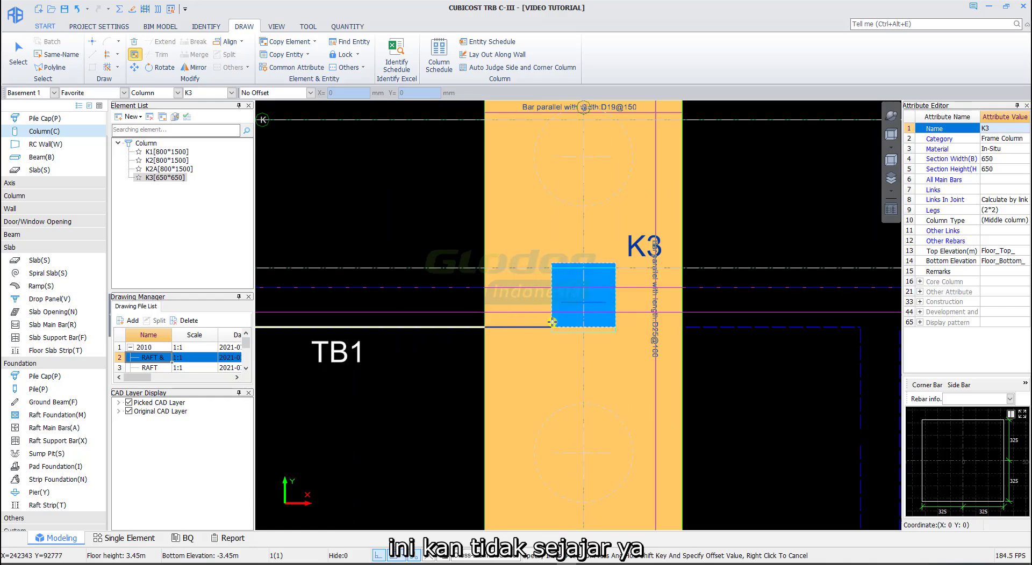
pyautogui.click(377, 557)
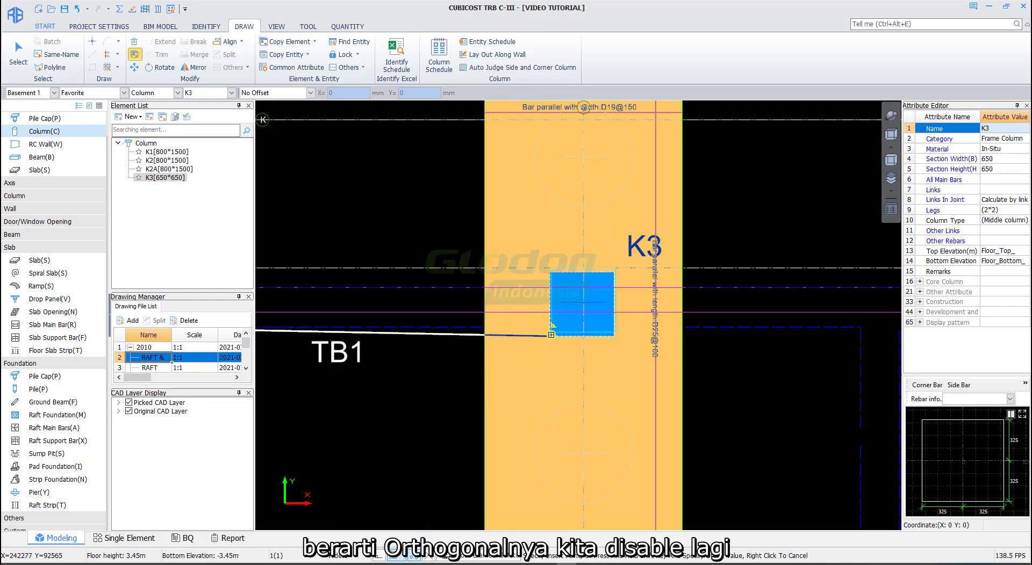
pyautogui.scroll(-3, 556, 334)
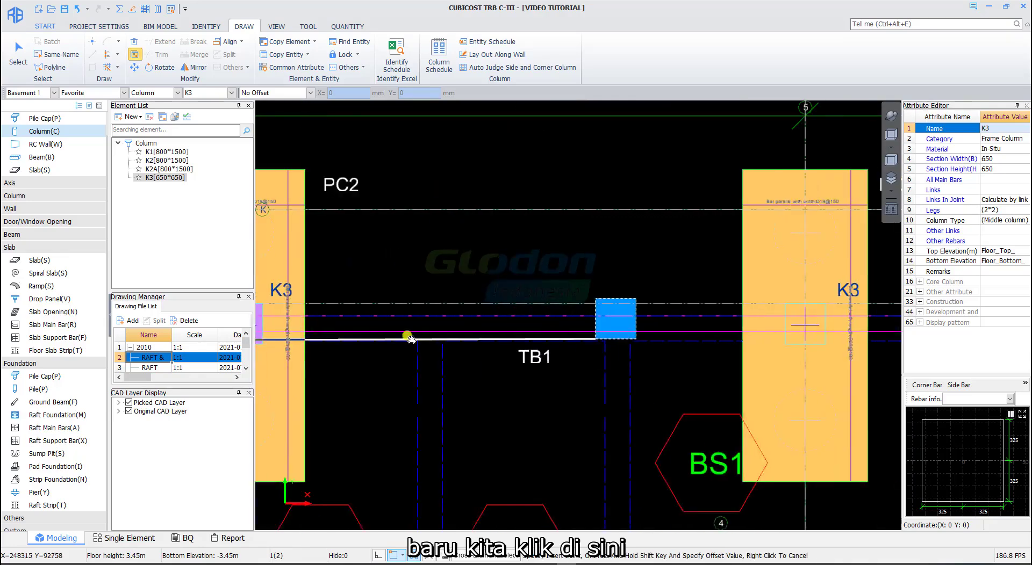
# - Copy the K3 column onto the K3 outline at grid 5, matching its lower-left corner to the CAD outline
pyautogui.scroll(4, 611, 337)
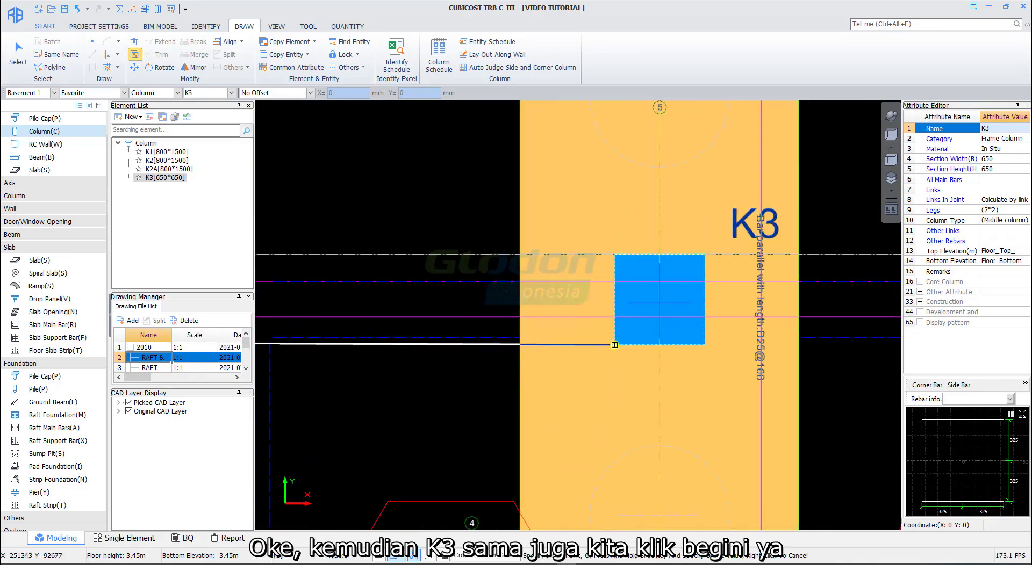
pyautogui.click(627, 340)
pyautogui.scroll(-1, 544, 388)
pyautogui.scroll(-4, 544, 388)
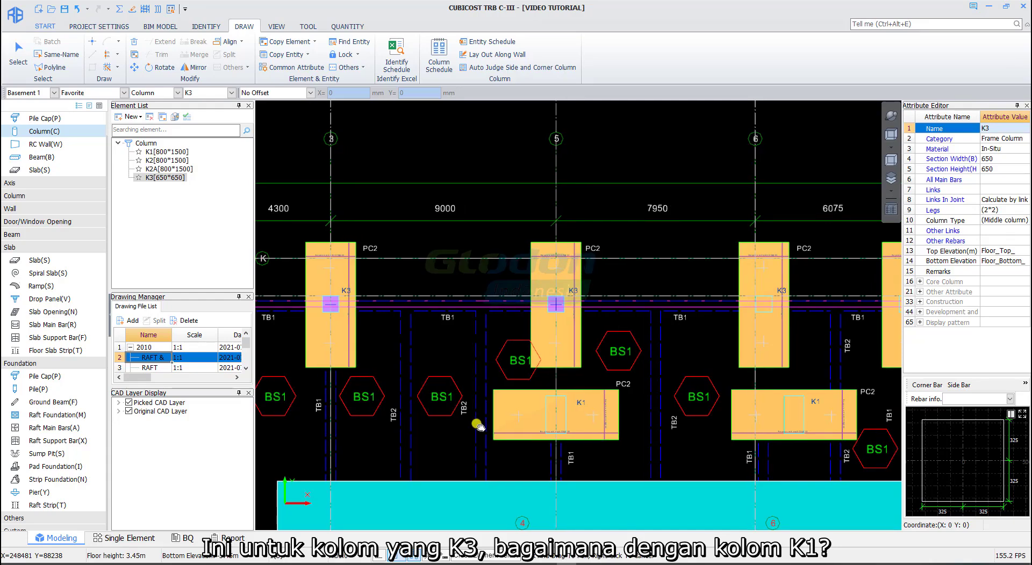
# - Place a K1 column by point on the PC2 pile cap near grid 5, anchoring its upper-left corner to the CAD column outline
pyautogui.click(151, 152)
pyautogui.scroll(5, 547, 438)
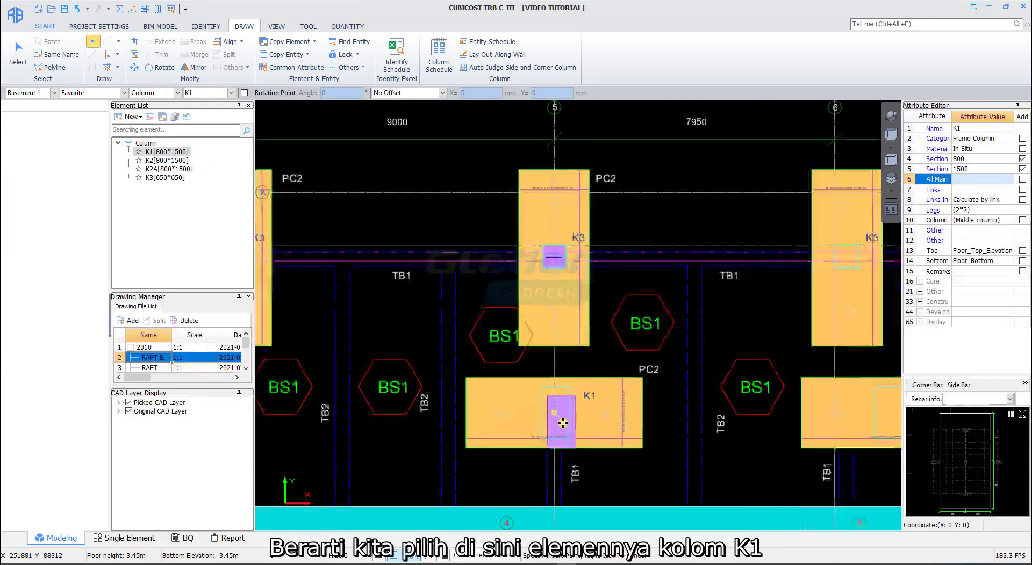
pyautogui.scroll(2, 517, 344)
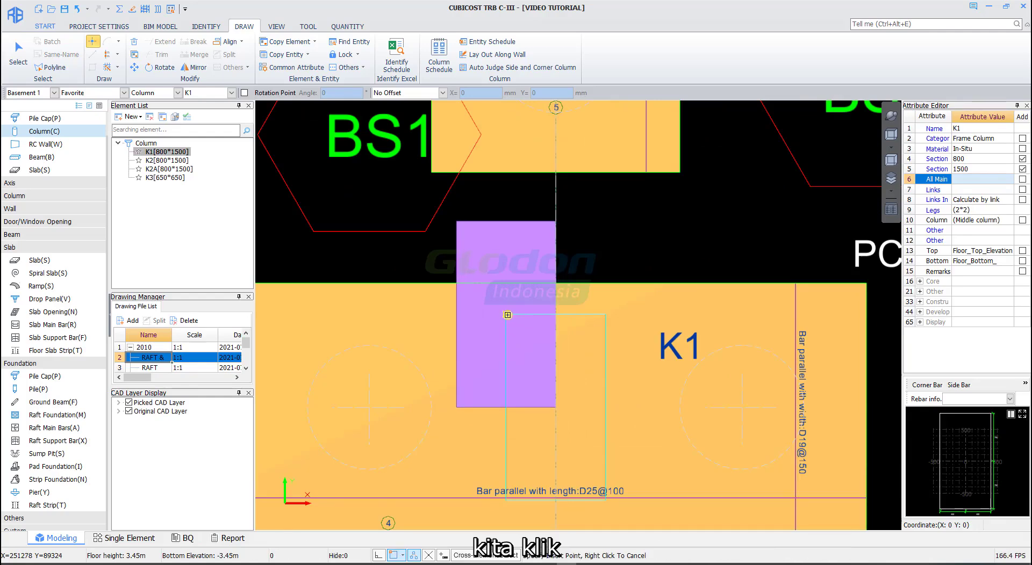
pyautogui.press('F4')
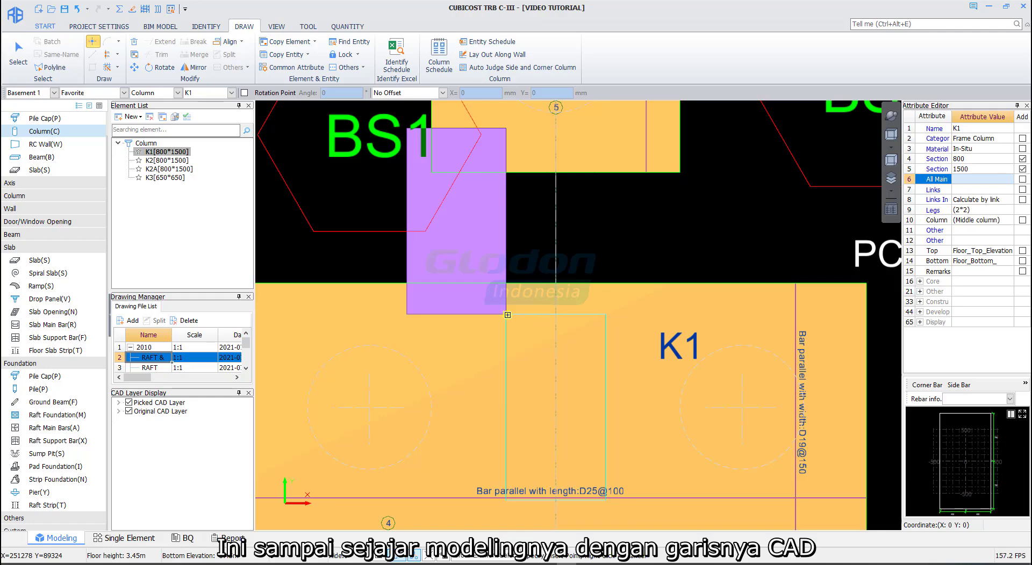
pyautogui.press('F4')
pyautogui.press('F4')
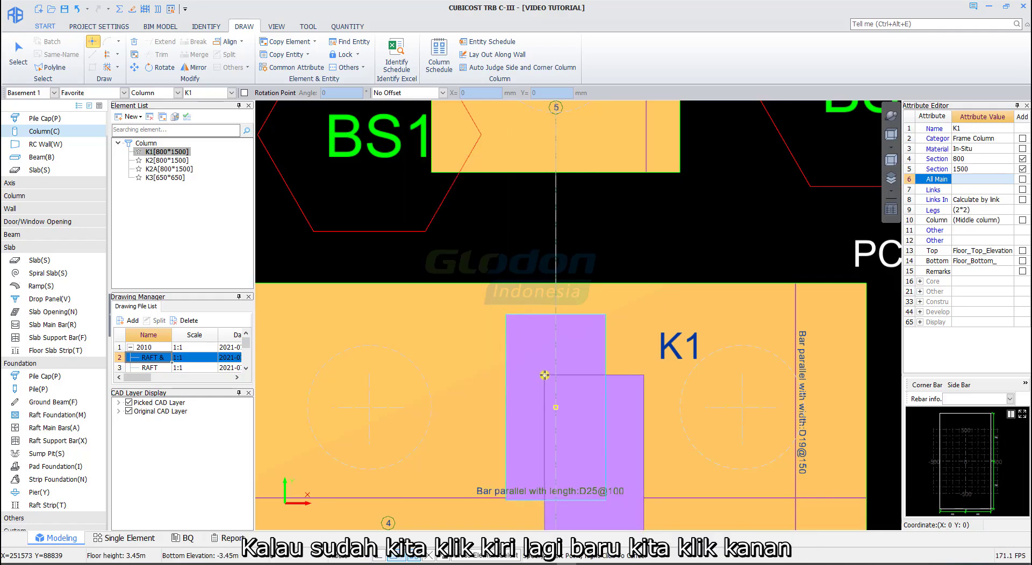
pyautogui.rightClick(555, 250)
# - Look over the foundation plan from grid 5 to grid 23 to locate the K2A column labels
pyautogui.scroll(-6, 555, 249)
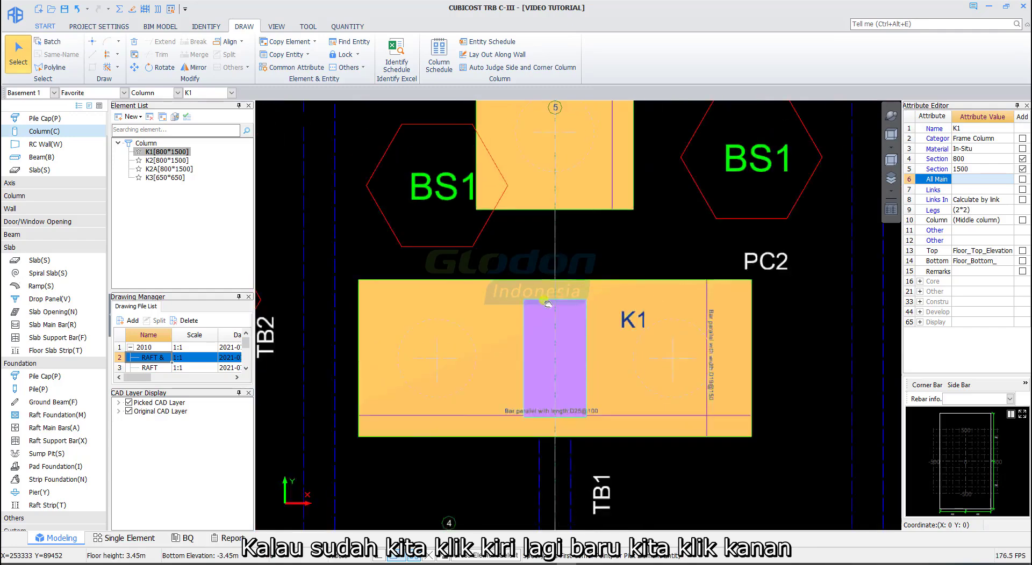
pyautogui.moveTo(601, 352); pyautogui.dragTo(377, 274, button='middle')
pyautogui.scroll(-1, 431, 276)
pyautogui.moveTo(520, 345); pyautogui.dragTo(646, 104, button='middle')
pyautogui.scroll(-2, 518, 365)
pyautogui.moveTo(518, 365); pyautogui.dragTo(550, 254, button='middle')
pyautogui.moveTo(391, 307); pyautogui.dragTo(680, 321, button='middle')
pyautogui.moveTo(757, 328); pyautogui.dragTo(672, 321, button='middle')
pyautogui.scroll(1, 672, 321)
pyautogui.moveTo(879, 335); pyautogui.dragTo(507, 322, button='middle')
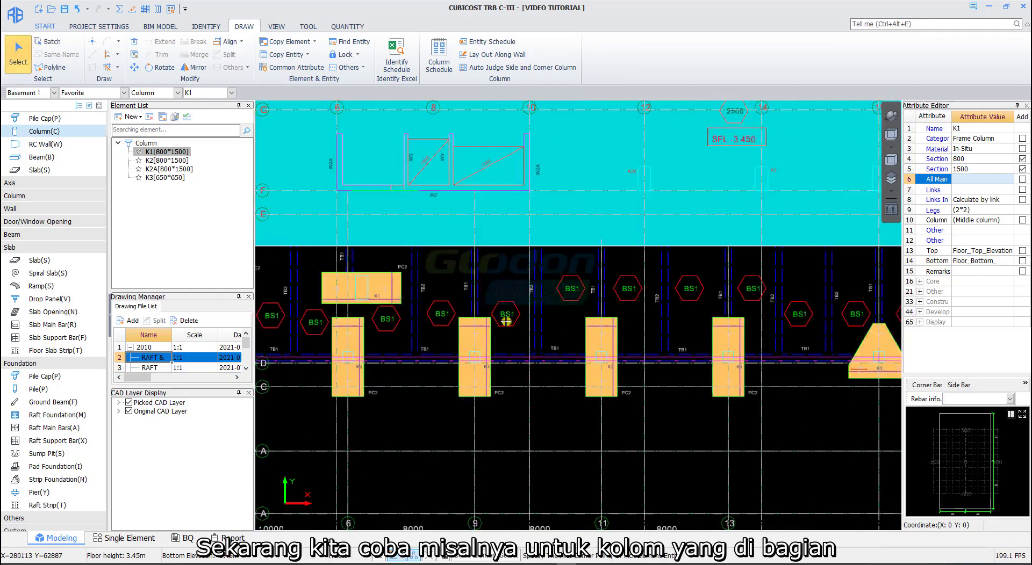
pyautogui.moveTo(849, 344); pyautogui.dragTo(514, 338, button='middle')
pyautogui.moveTo(665, 347); pyautogui.dragTo(368, 383, button='middle')
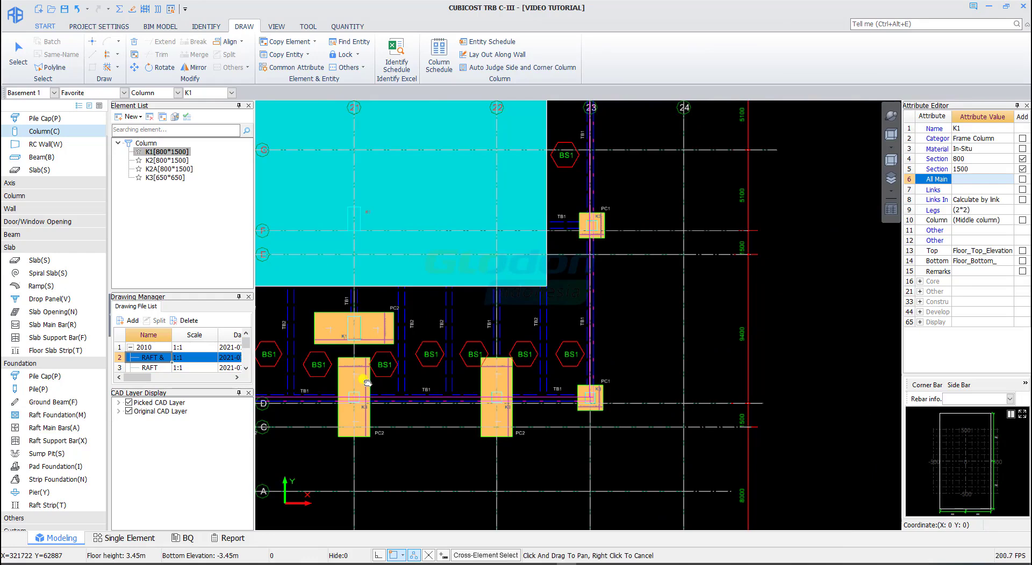
pyautogui.scroll(4, 495, 387)
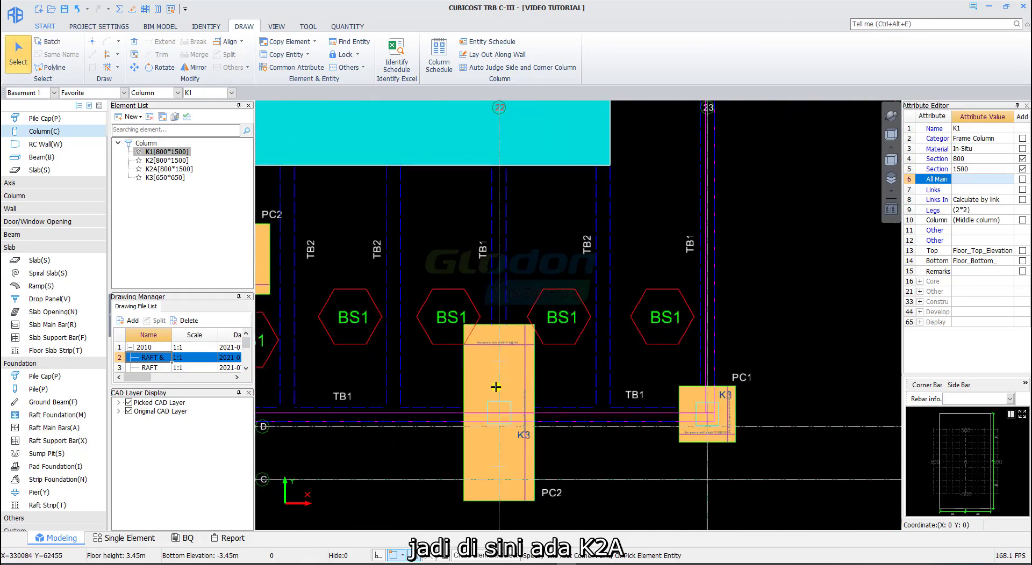
pyautogui.scroll(-2, 496, 387)
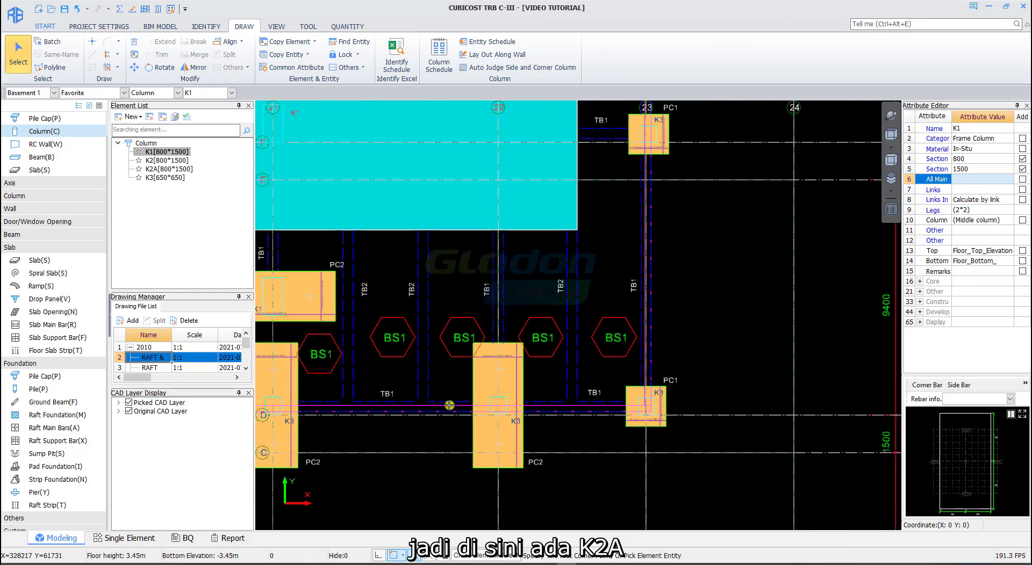
pyautogui.moveTo(512, 404); pyautogui.dragTo(742, 380, button='middle')
pyautogui.moveTo(569, 392); pyautogui.dragTo(836, 375, button='middle')
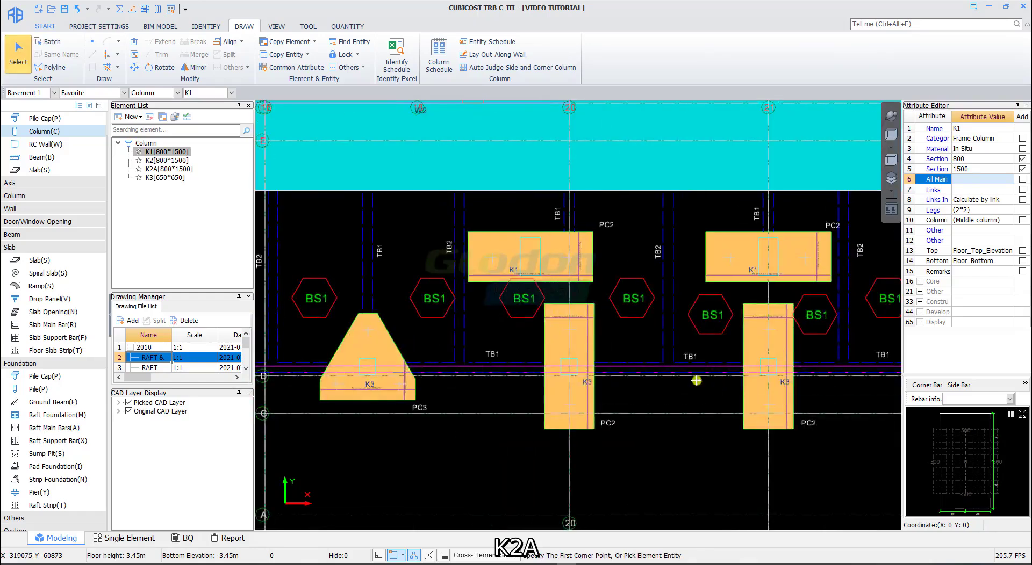
pyautogui.scroll(-2, 695, 380)
pyautogui.moveTo(617, 268); pyautogui.dragTo(611, 435, button='middle')
pyautogui.scroll(3, 775, 315)
pyautogui.scroll(-2, 767, 344)
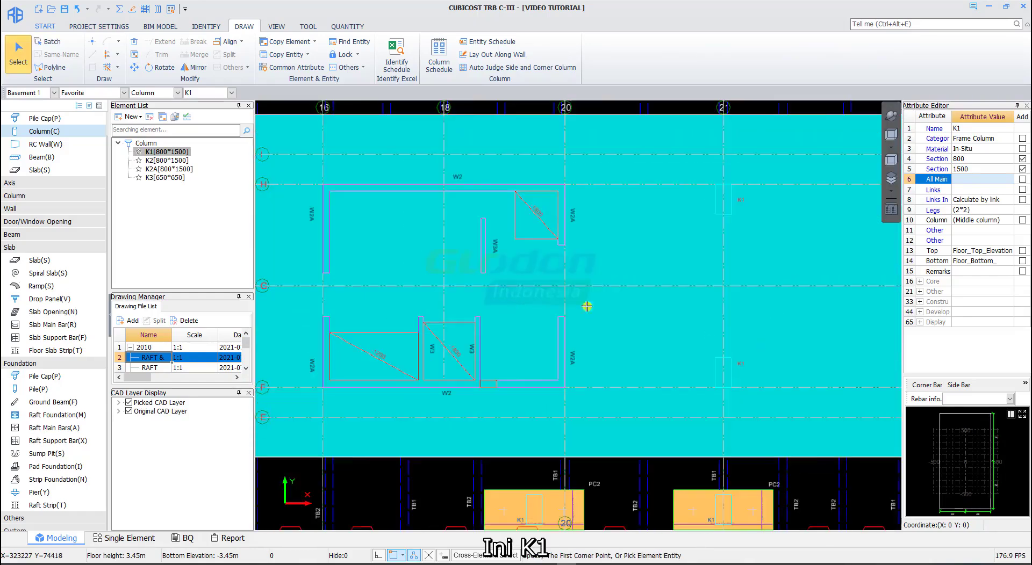
pyautogui.moveTo(449, 288); pyautogui.dragTo(689, 281, button='middle')
pyautogui.moveTo(397, 193); pyautogui.dragTo(439, 202, button='middle')
pyautogui.scroll(2, 439, 202)
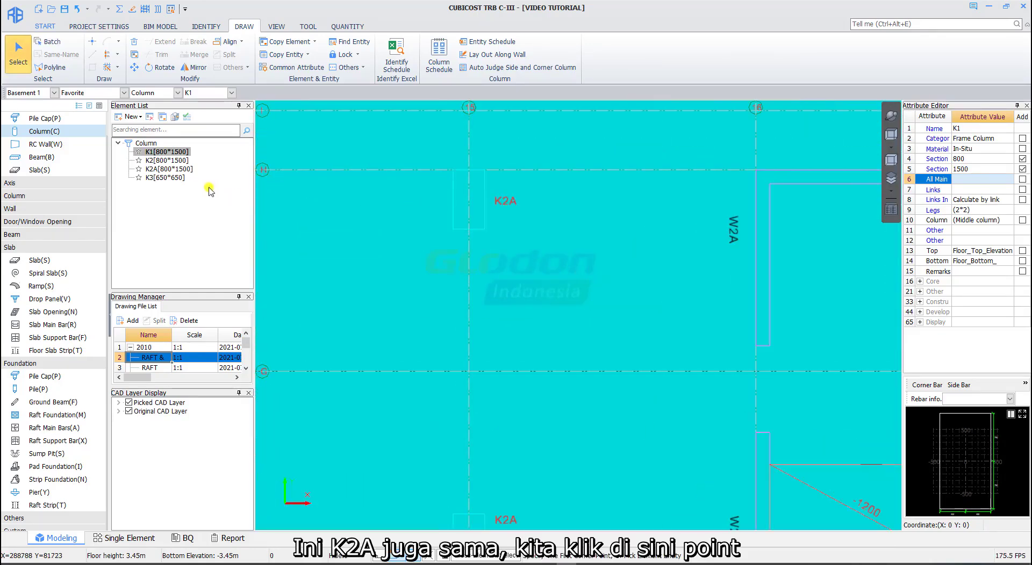
# - Place a K2A column by point on the K2A outline north of grid G at grid 15, anchoring its lower-left corner
pyautogui.click(169, 170)
pyautogui.scroll(1, 454, 230)
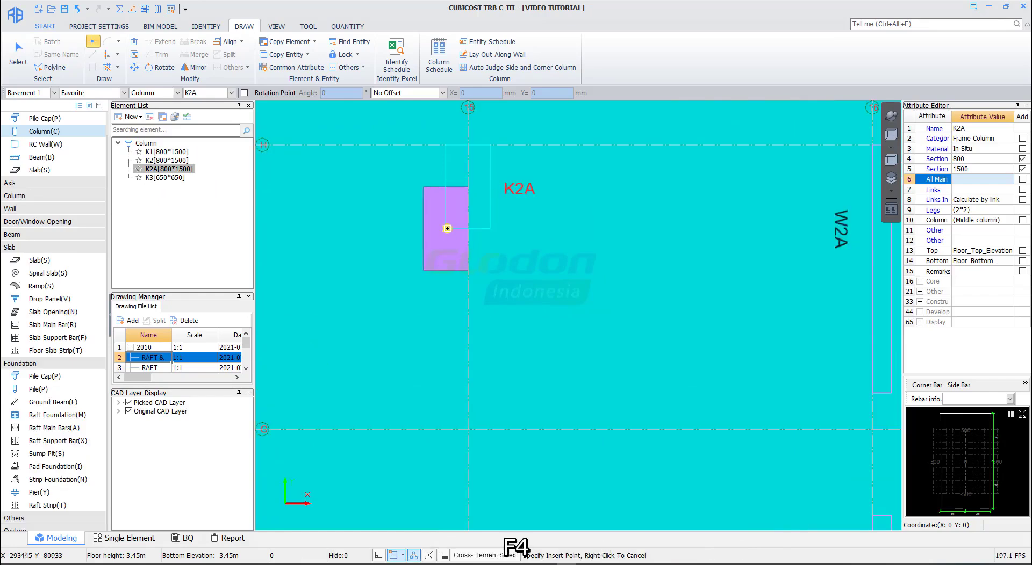
pyautogui.press('F4')
pyautogui.click(447, 229)
pyautogui.rightClick(463, 235)
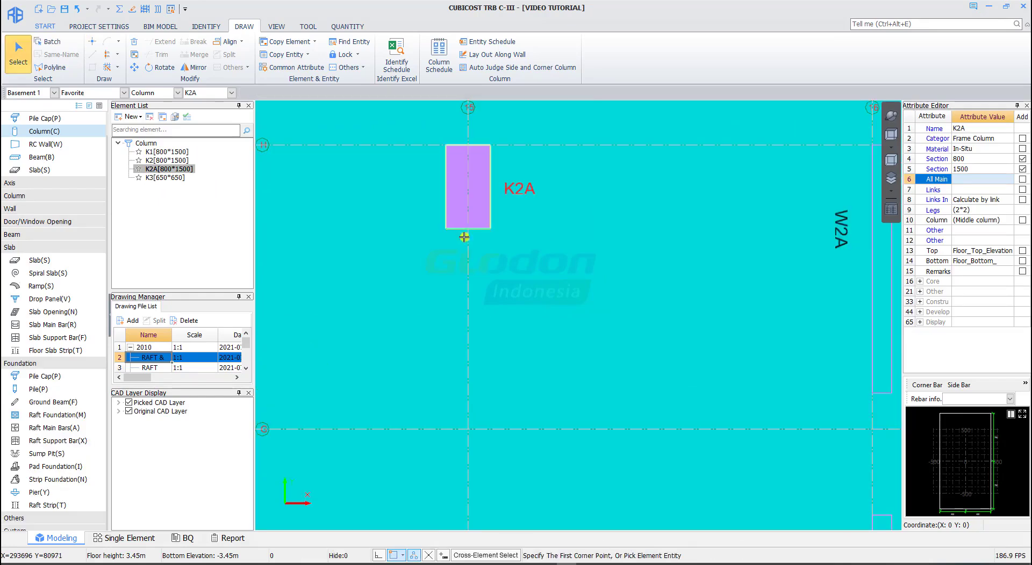
# - Place another K2A column by point, centred on the lower-left corner of the K2A outline at grids 15 and F
pyautogui.scroll(-1, 462, 235)
pyautogui.moveTo(431, 281)
pyautogui.mouseDown(button='middle')
pyautogui.moveTo(502, 214)
pyautogui.moveTo(467, 200)
pyautogui.moveTo(451, 174)
pyautogui.mouseUp(button='middle')
pyautogui.scroll(2, 454, 265)
pyautogui.rightClick(456, 258)
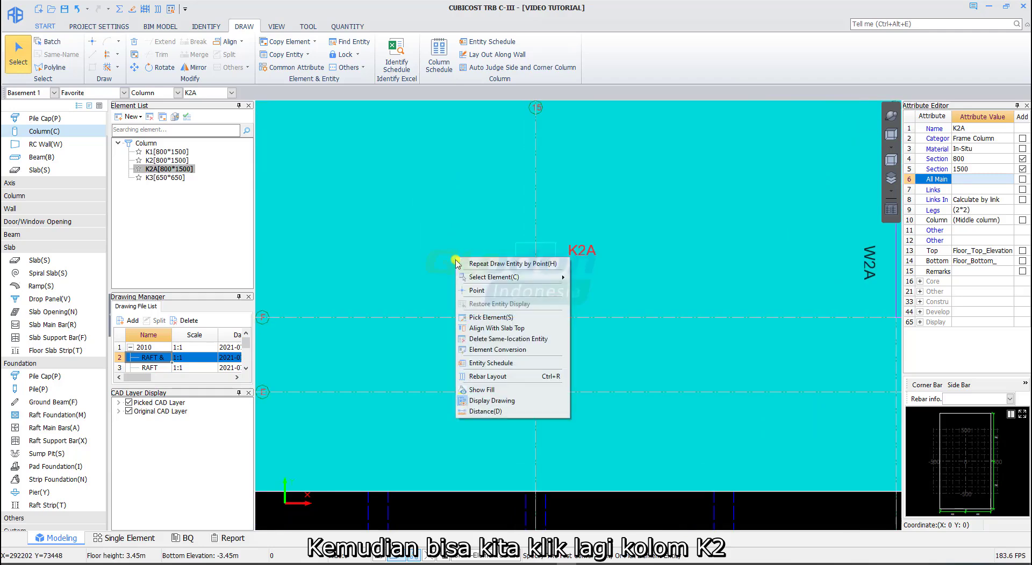
pyautogui.click(482, 293)
pyautogui.scroll(2, 516, 317)
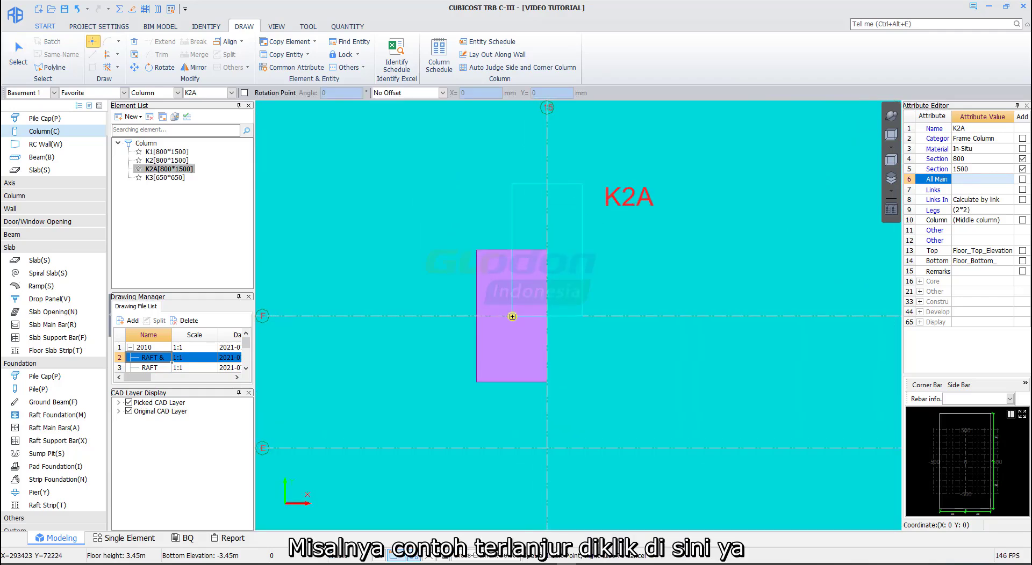
pyautogui.click(508, 317)
pyautogui.rightClick(468, 283)
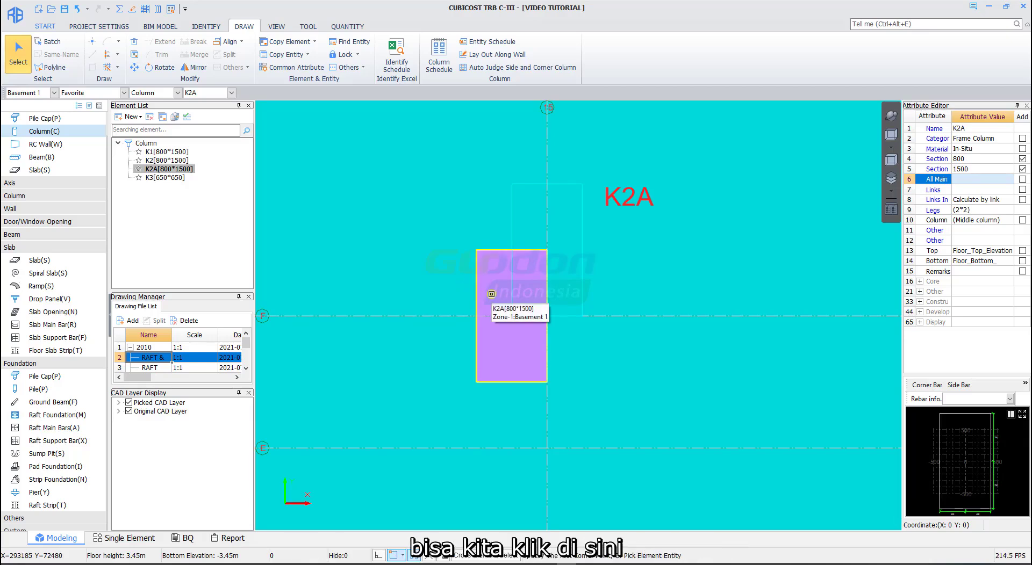
# - Use Single Align to match the misplaced K2A column's top and left edges to the CAD outline at grids 15 and F
pyautogui.click(491, 294)
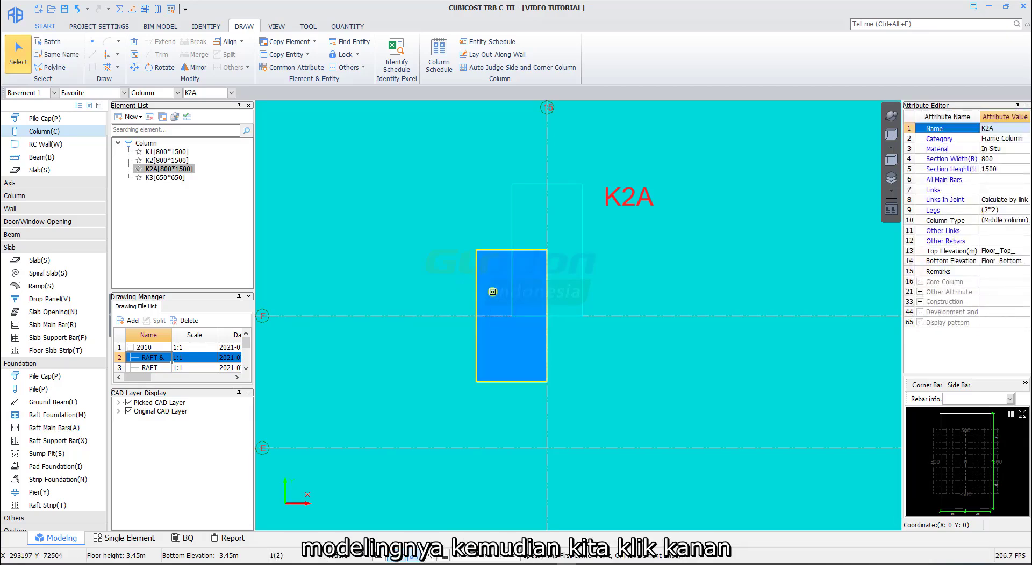
pyautogui.rightClick(492, 292)
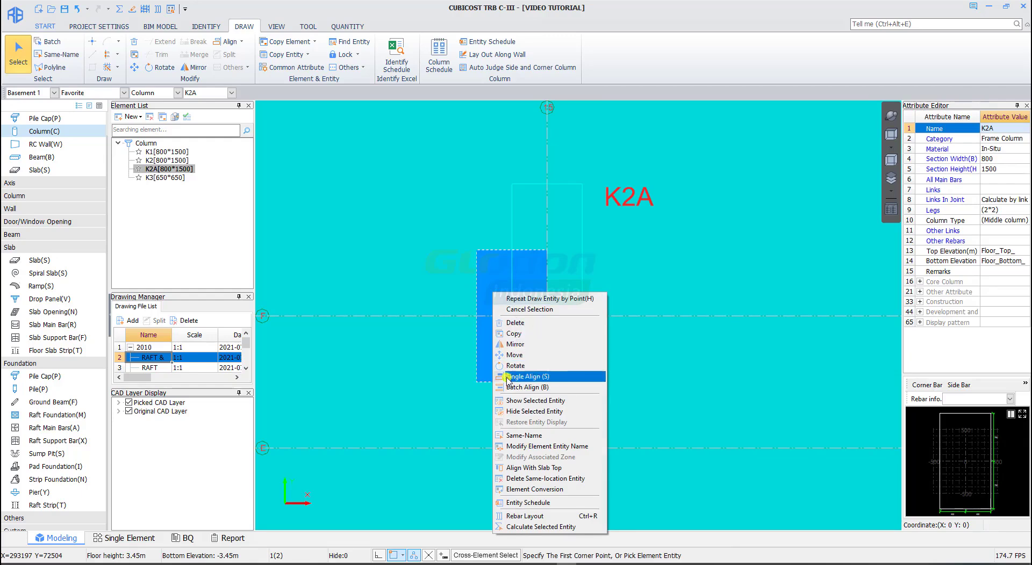
pyautogui.click(530, 376)
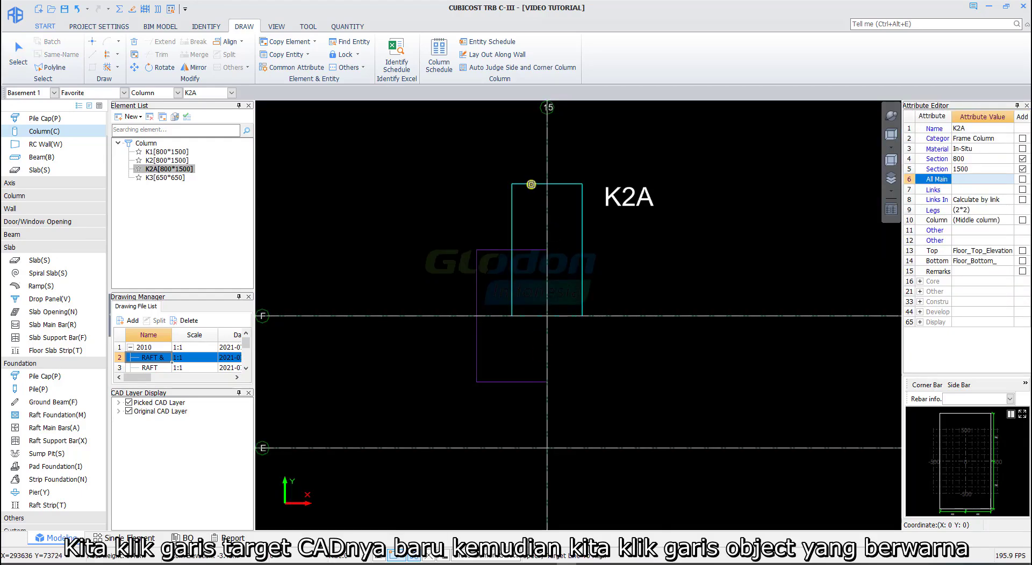
pyautogui.click(531, 185)
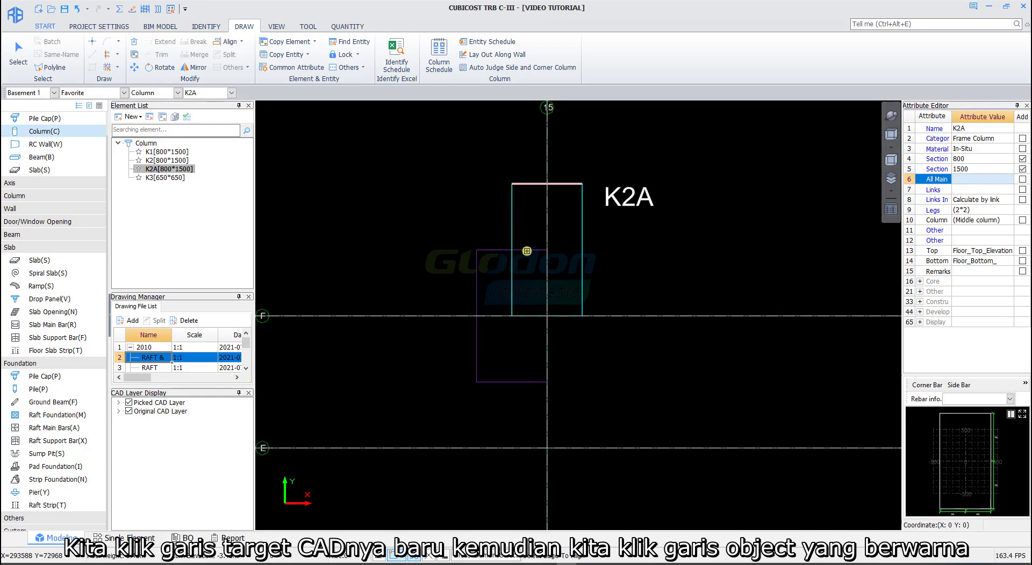
pyautogui.scroll(2, 515, 259)
pyautogui.click(526, 245)
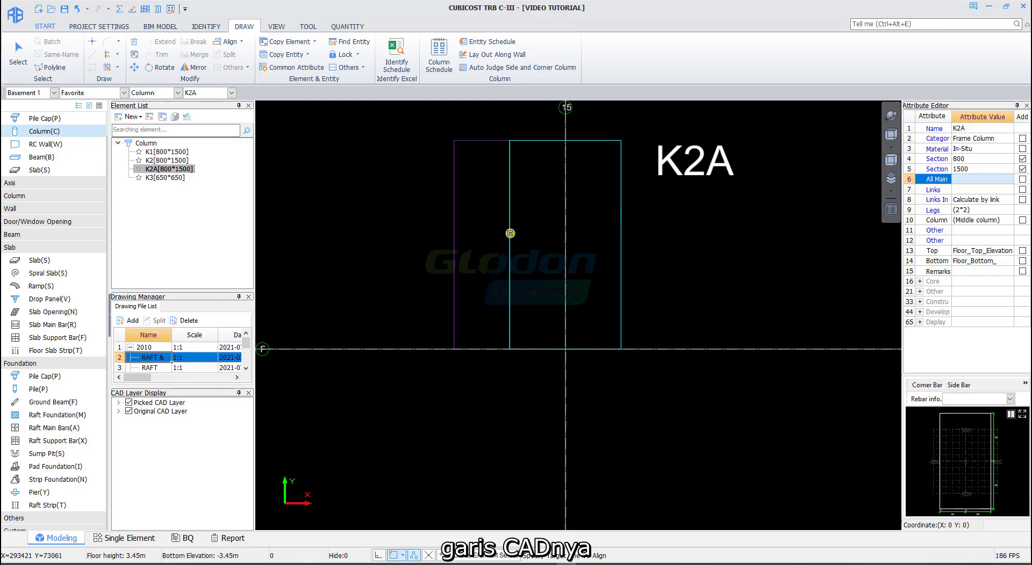
pyautogui.click(510, 234)
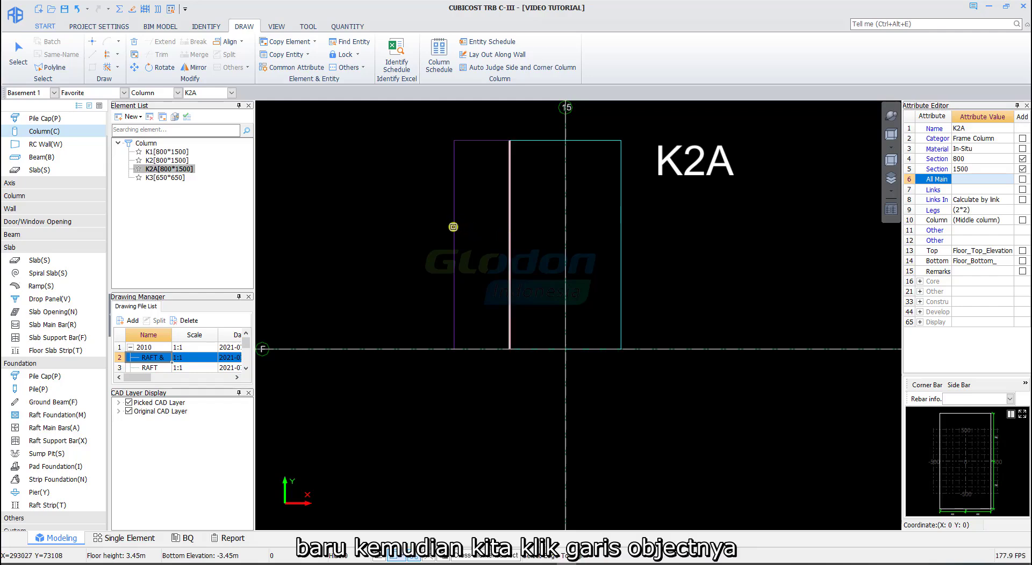
pyautogui.click(453, 227)
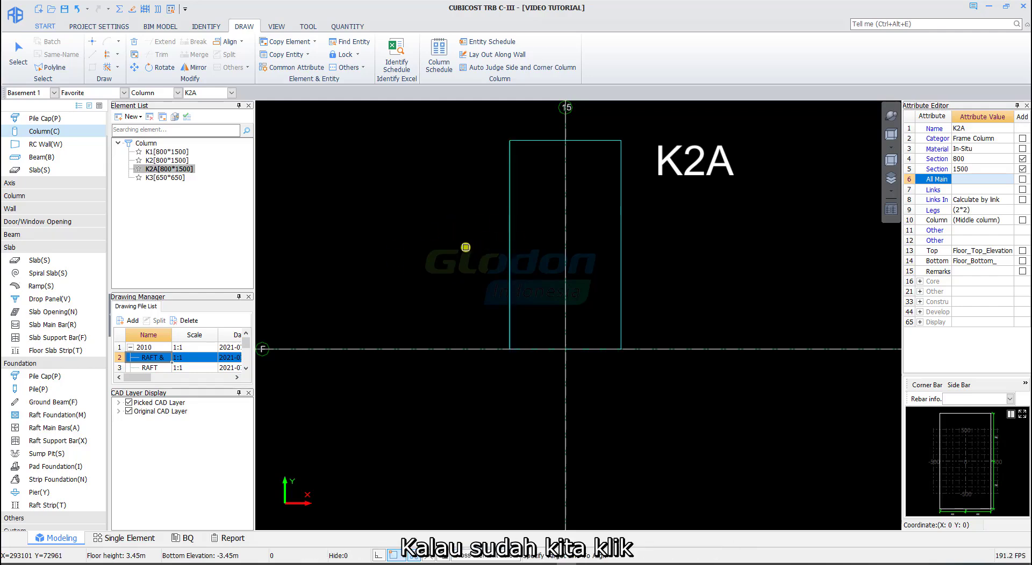
pyautogui.rightClick(466, 247)
pyautogui.scroll(-6, 477, 270)
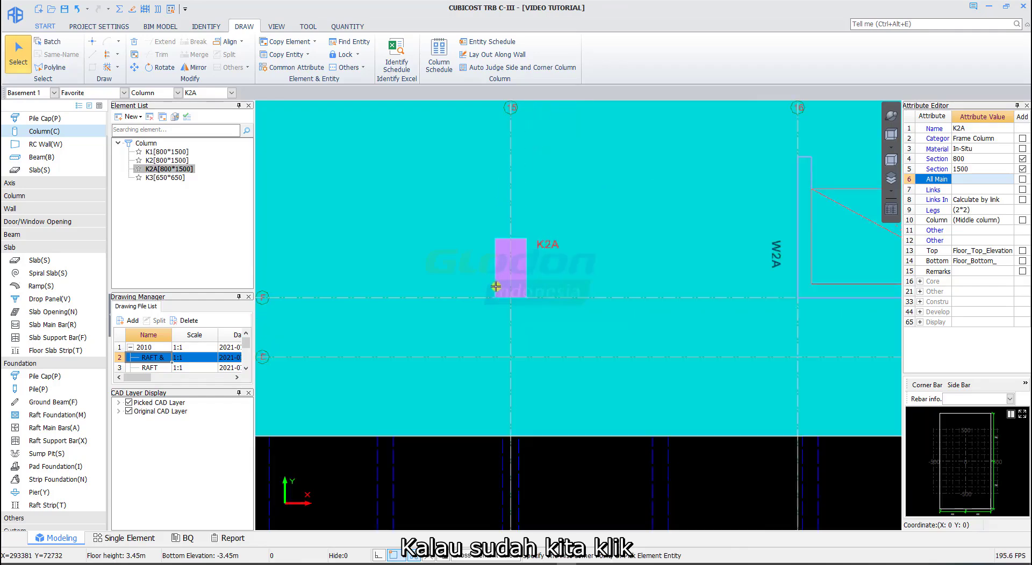
# - Try placing a K1 column with Rotation Point enabled, turned horizontal at the K1 outline on grids 5 and F, and undo it
pyautogui.moveTo(506, 317); pyautogui.dragTo(726, 295, button='middle')
pyautogui.moveTo(512, 293); pyautogui.dragTo(606, 295, button='middle')
pyautogui.scroll(3, 405, 258)
pyautogui.moveTo(398, 259); pyautogui.dragTo(452, 270, button='middle')
pyautogui.scroll(3, 452, 272)
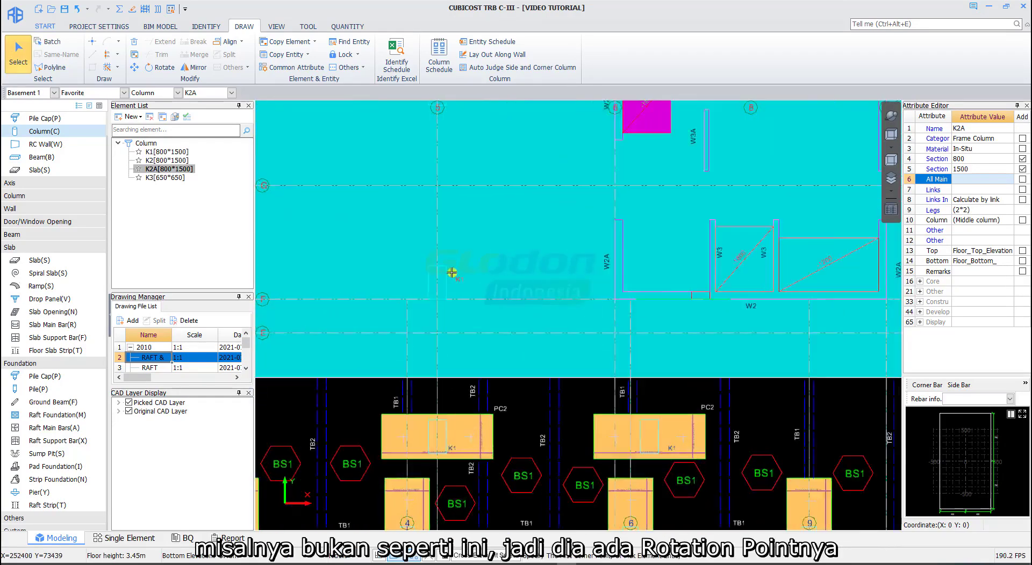
pyautogui.doubleClick(167, 152)
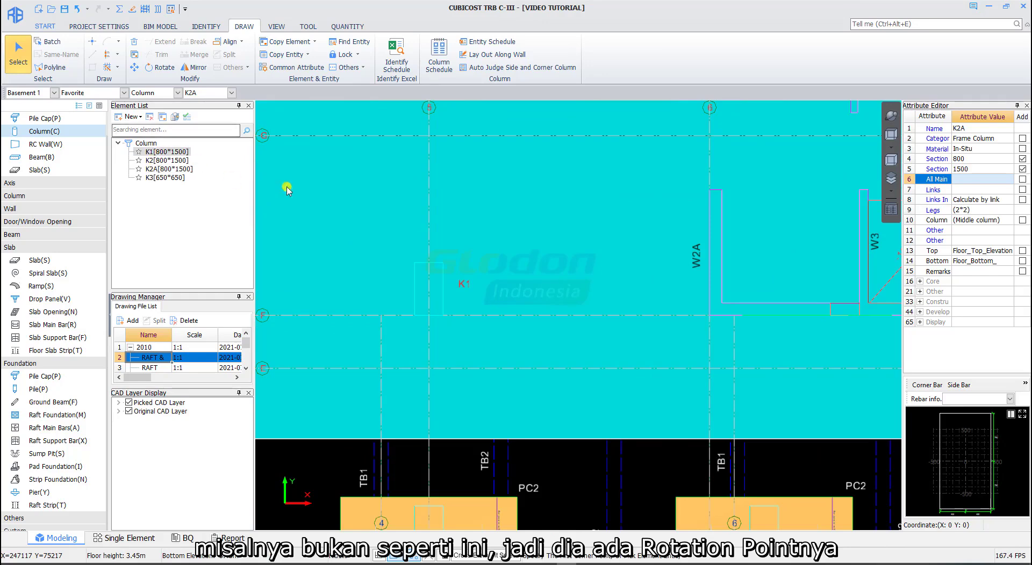
pyautogui.scroll(2, 422, 307)
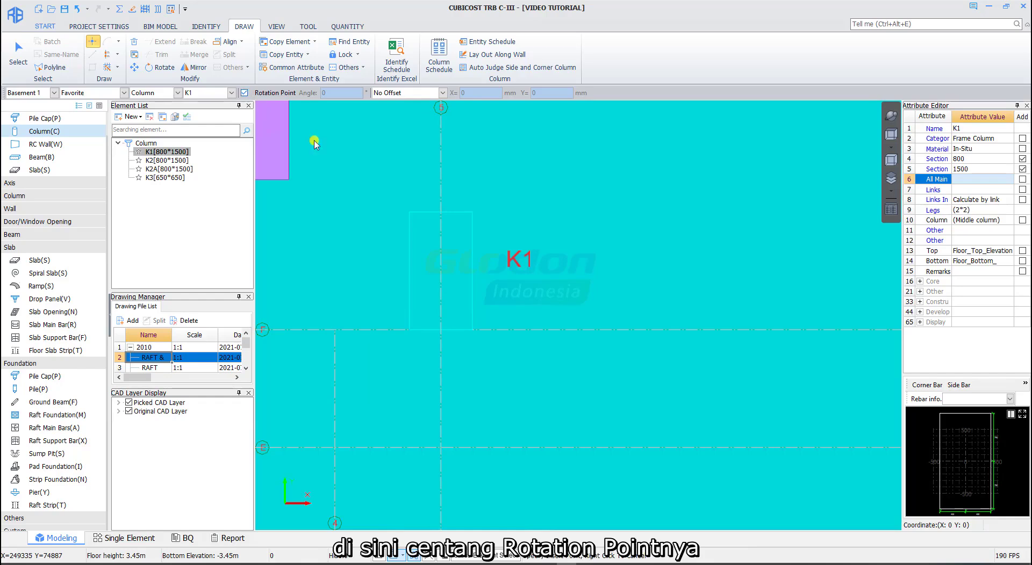
pyautogui.click(440, 246)
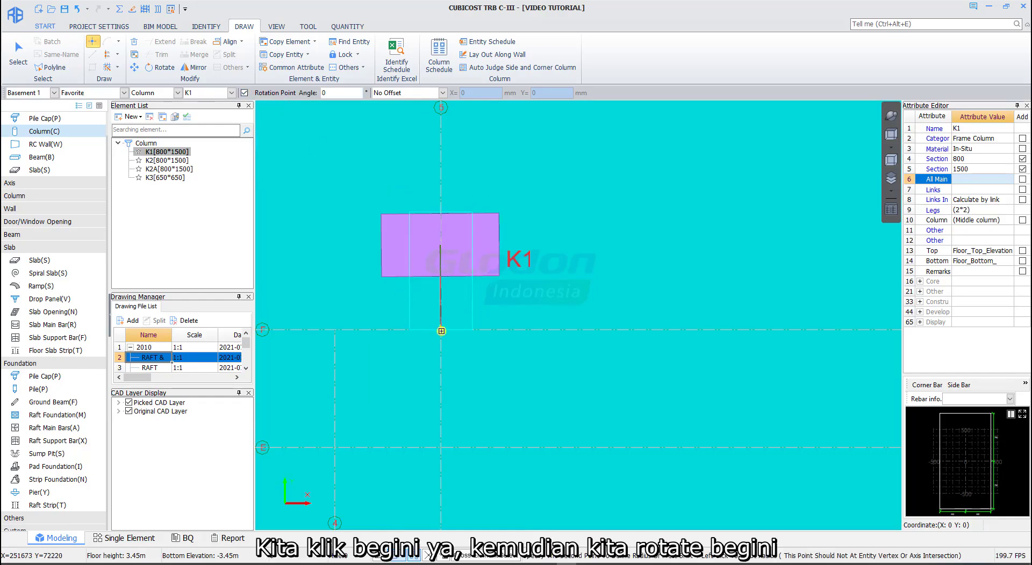
pyautogui.click(441, 331)
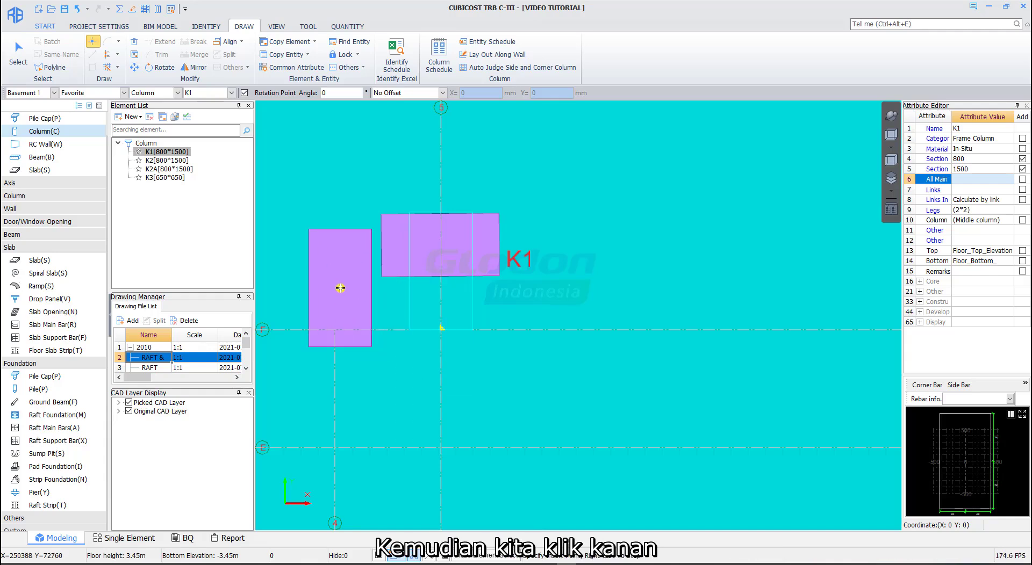
pyautogui.rightClick(340, 288)
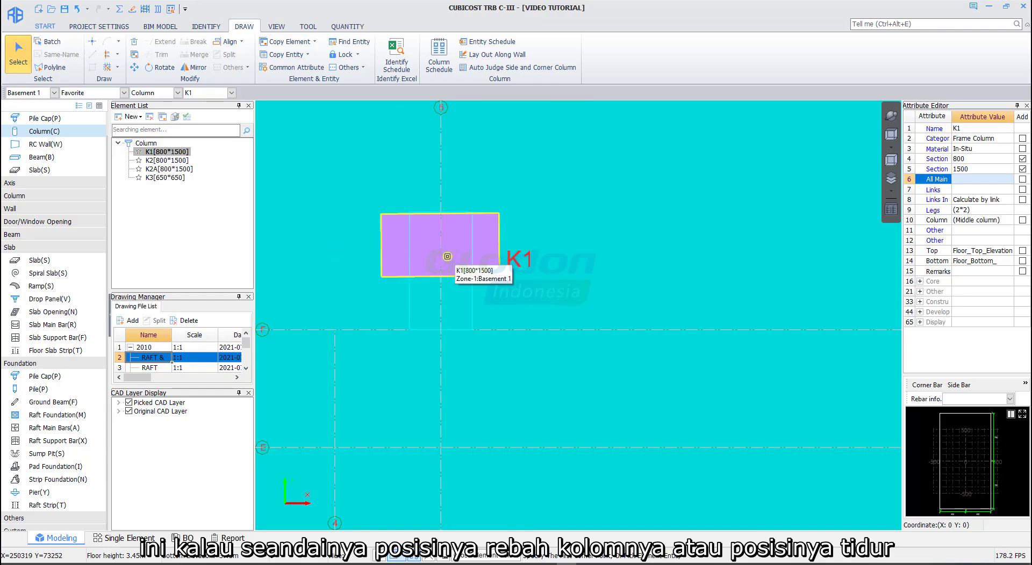
pyautogui.click(77, 8)
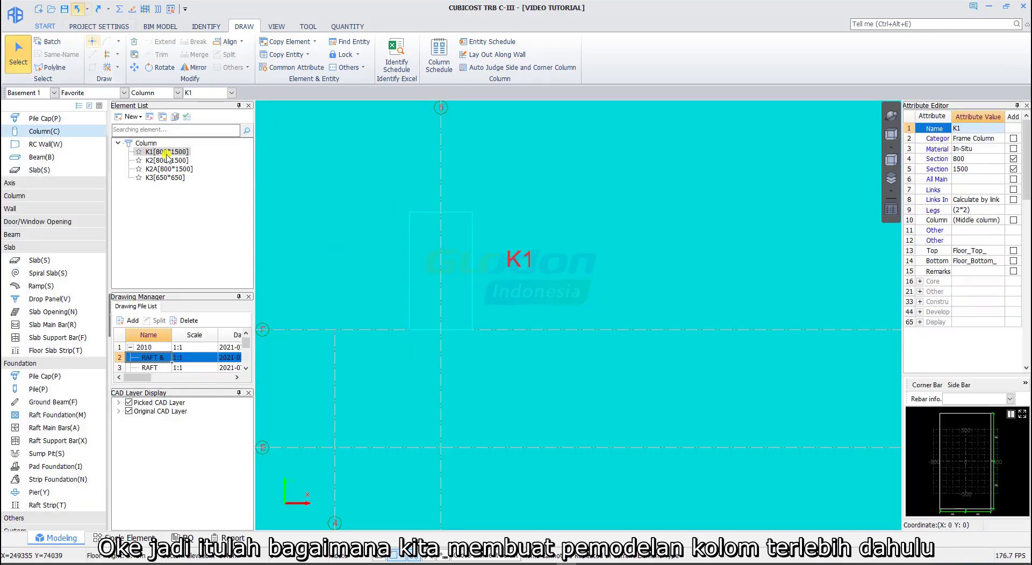
# - Place a K1 column by point with Rotation Point disabled, anchoring its upper-left corner to the K1 outline's upper-left corner at grids 5 and F
pyautogui.rightClick(332, 205)
pyautogui.click(355, 237)
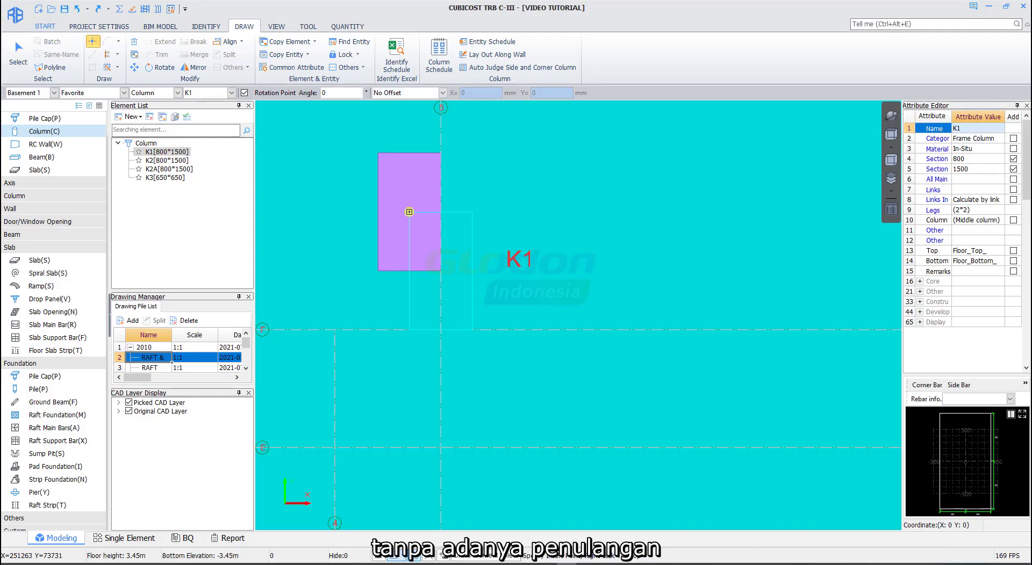
pyautogui.press('F4')
pyautogui.press('F4')
pyautogui.press('F4')
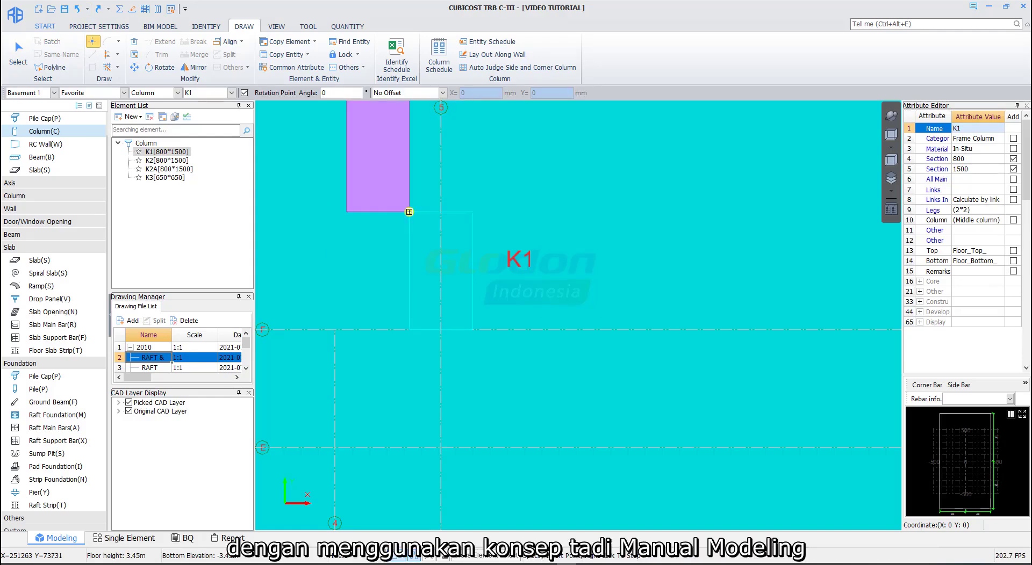
pyautogui.press('F4')
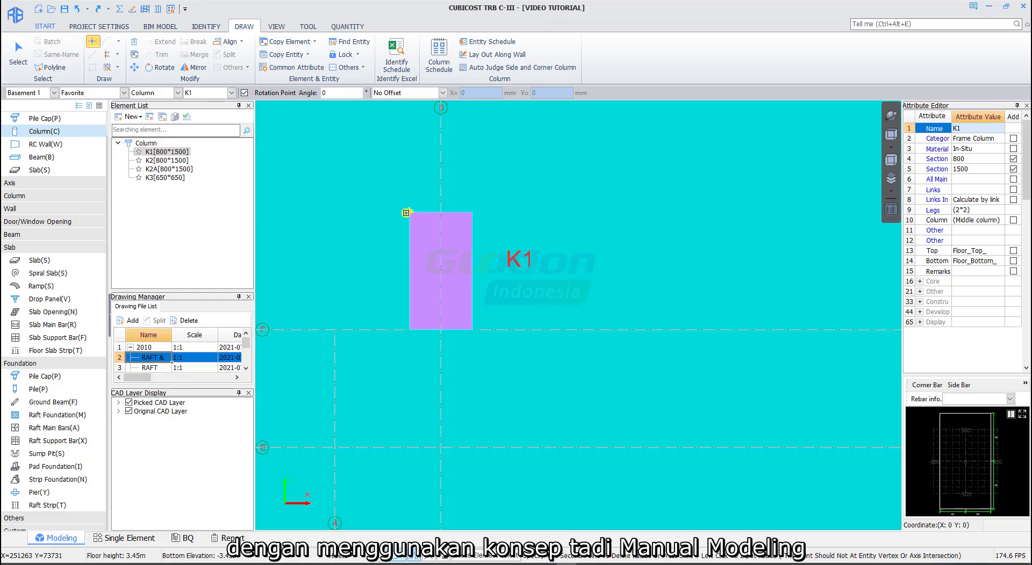
pyautogui.click(244, 94)
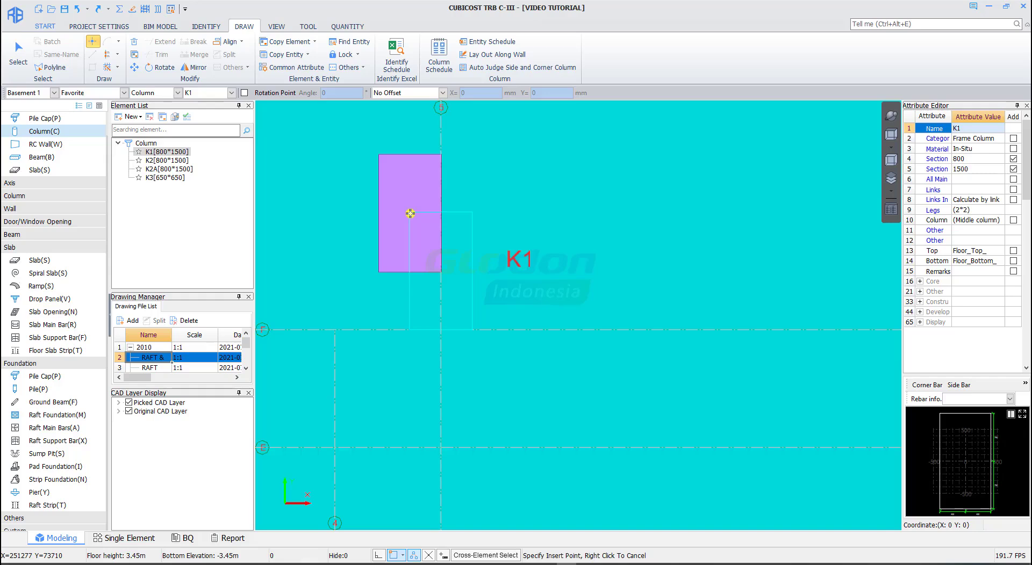
pyautogui.press('F4')
pyautogui.press('F4')
pyautogui.press('F4')
pyautogui.press('F4')
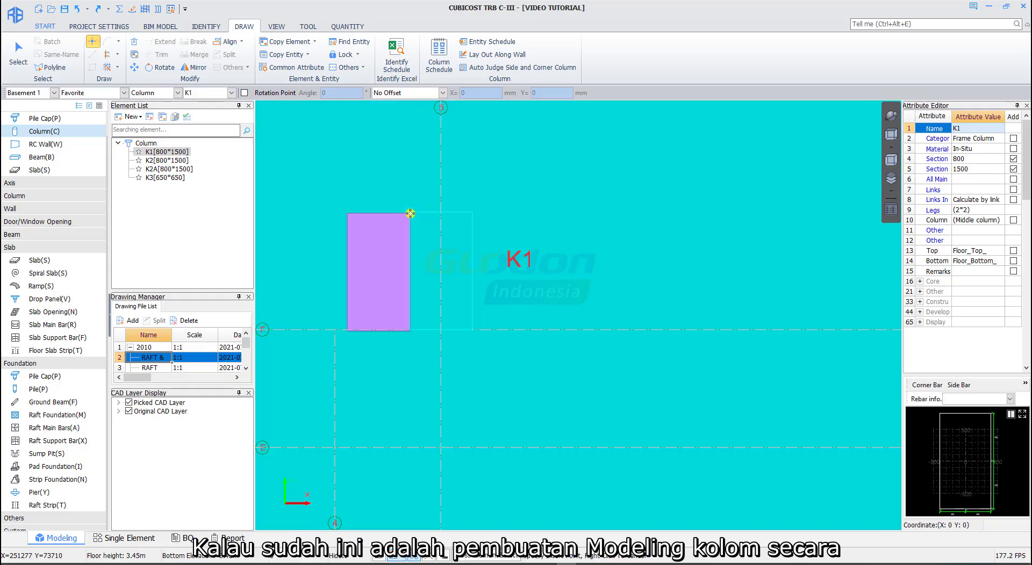
pyautogui.click(411, 214)
pyautogui.rightClick(410, 214)
pyautogui.scroll(-4, 419, 229)
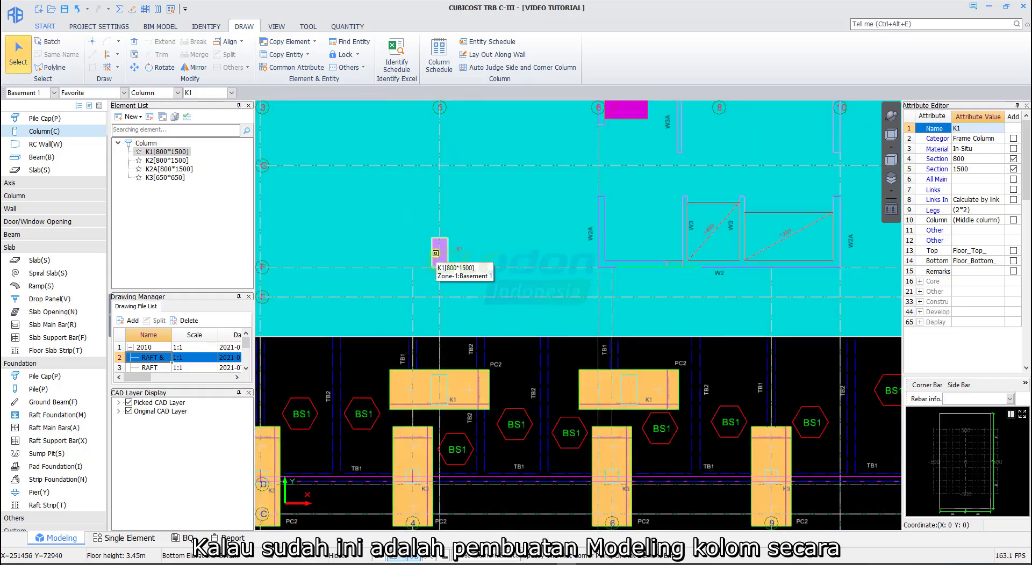
# - Switch the model to an orbited 3D view and examine the columns placed on Basement 1
pyautogui.click(892, 116)
pyautogui.moveTo(522, 344); pyautogui.dragTo(571, 281)
pyautogui.scroll(2, 570, 280)
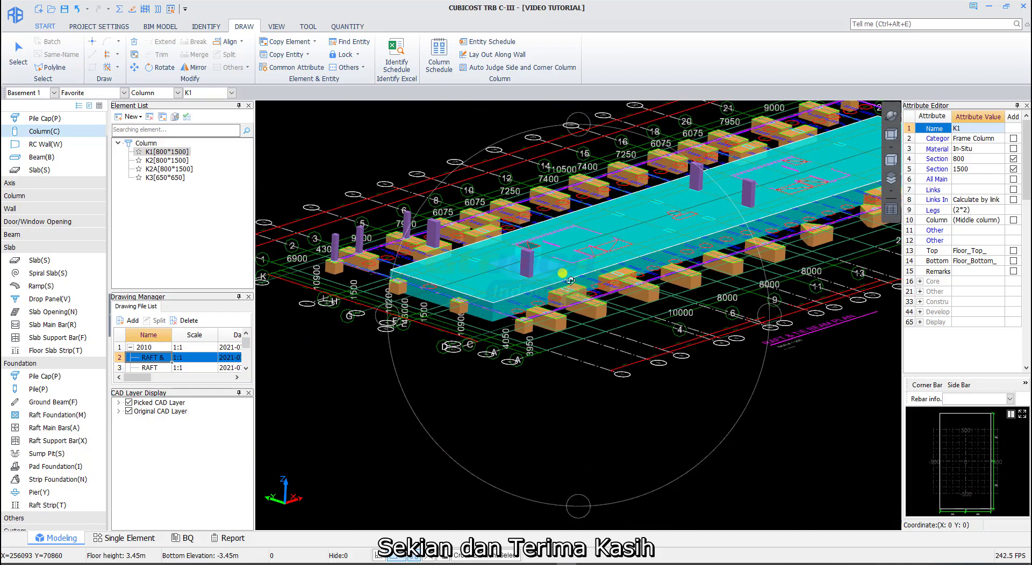